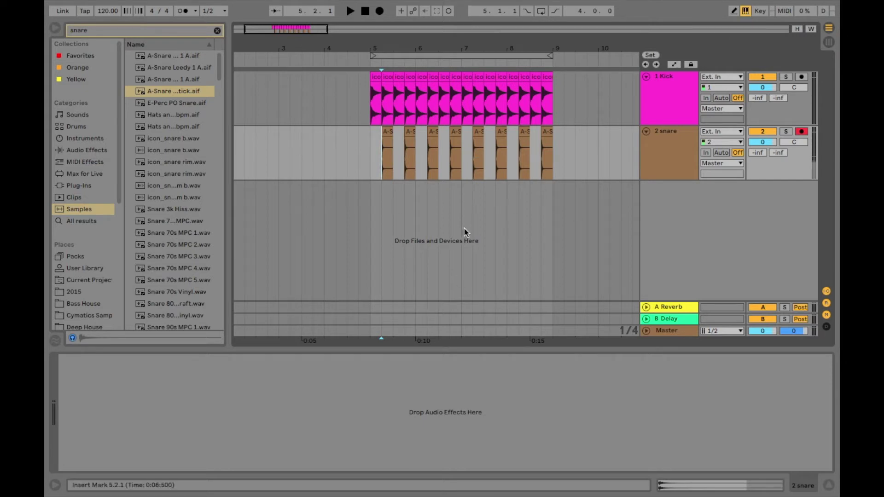
# Insert a MIDI track below the snare track and arm it for recording.
pyautogui.click(664, 156)
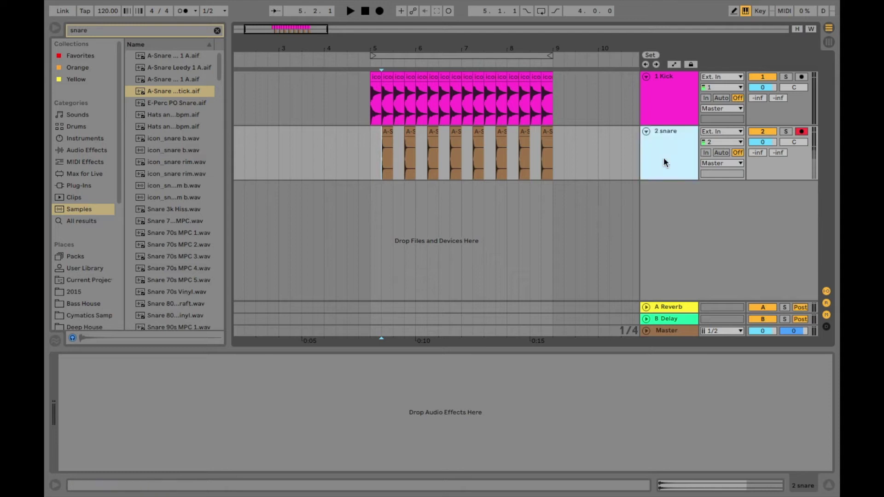
pyautogui.rightClick(664, 157)
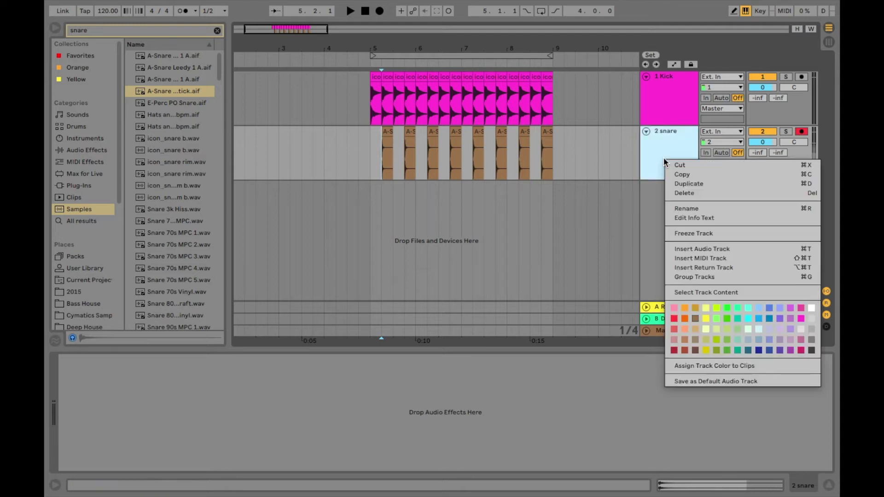
pyautogui.click(701, 258)
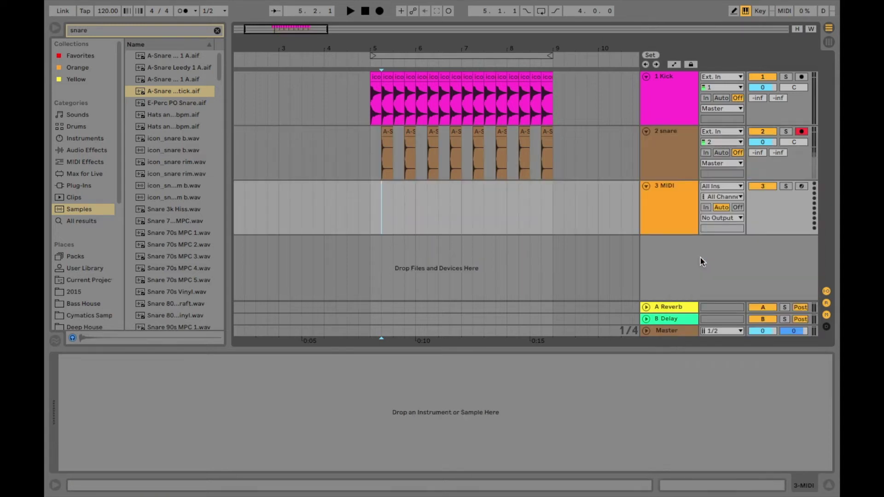
pyautogui.click(660, 218)
pyautogui.click(797, 185)
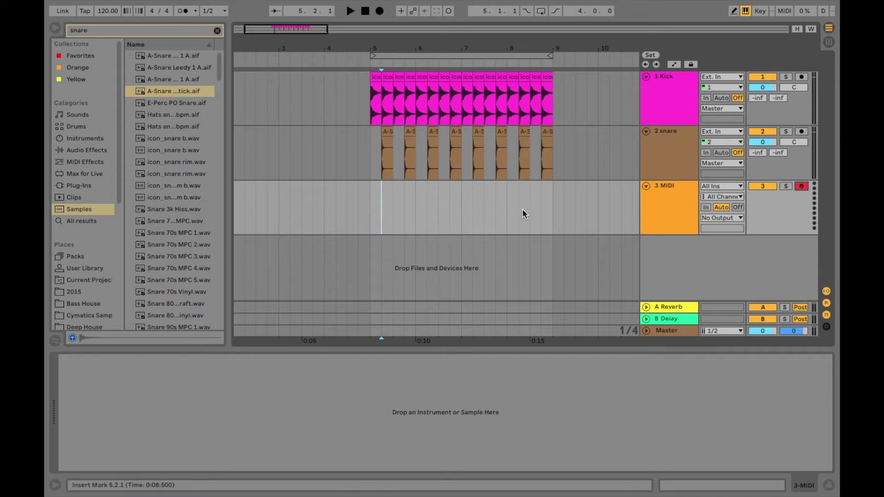
# Delete the empty MIDI track below the snare track.
pyautogui.click(665, 192)
pyautogui.press('Delete')
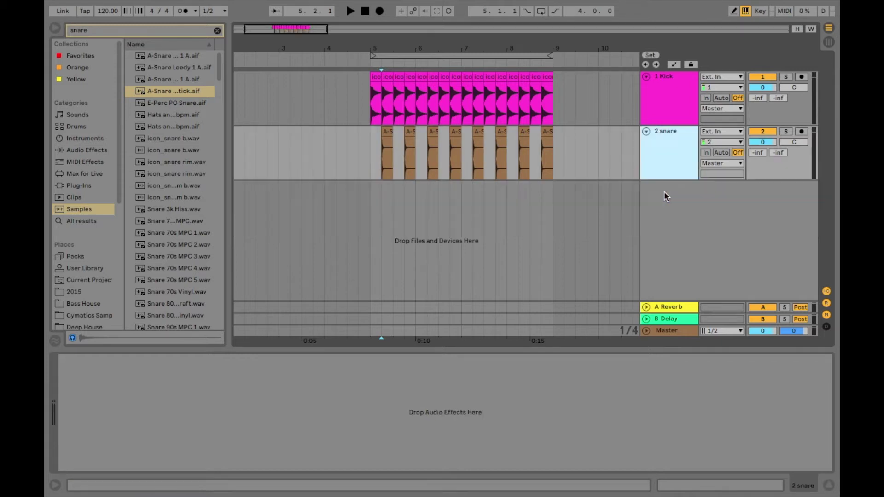
# Turn on looping and select the looped time range across the tracks, then clear the selection and turn looping off.
pyautogui.click(541, 11)
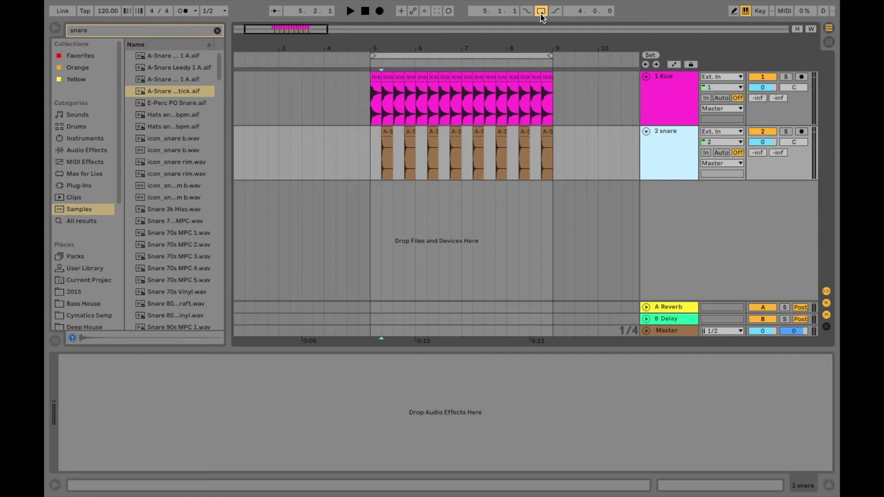
pyautogui.click(469, 52)
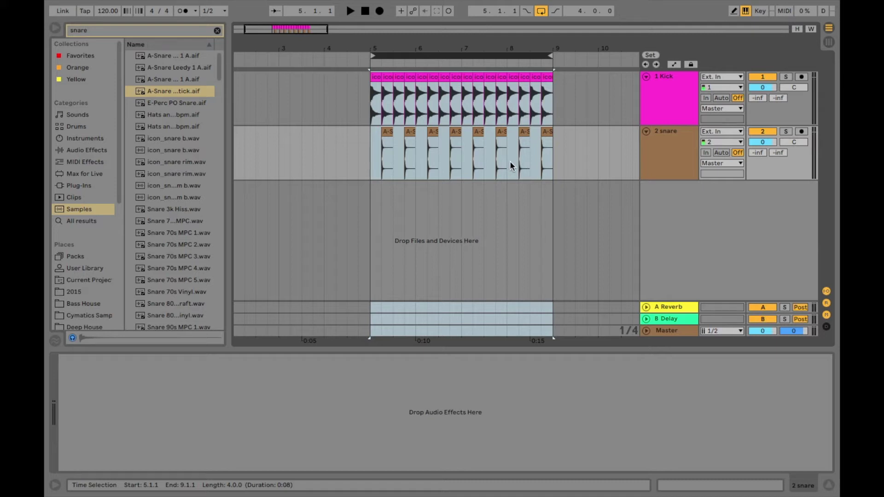
pyautogui.click(530, 159)
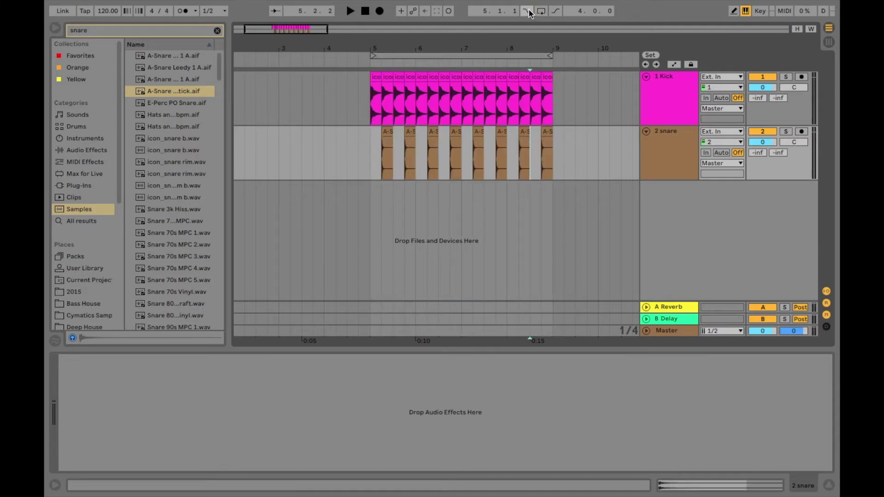
# Enable punch-in and punch-out, and mark the range from 5.1.1 to 9.1.1 on the snare track.
pyautogui.click(555, 11)
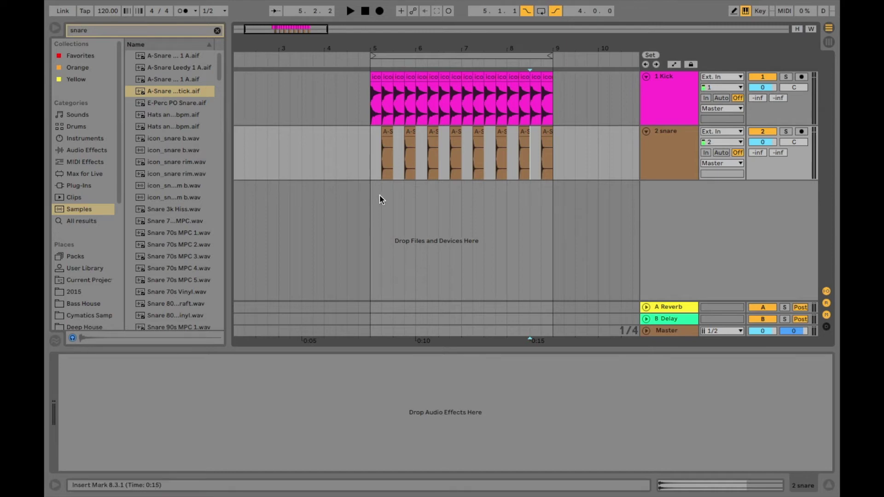
pyautogui.moveTo(371, 196); pyautogui.dragTo(555, 195)
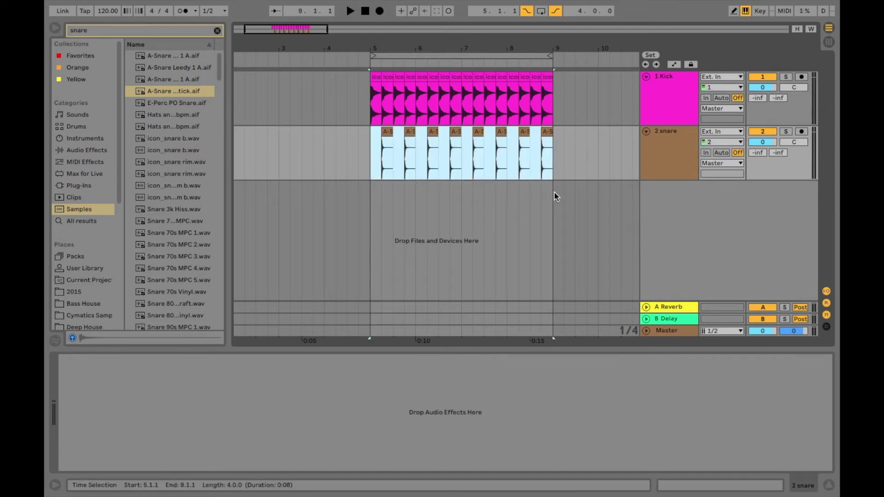
pyautogui.click(554, 192)
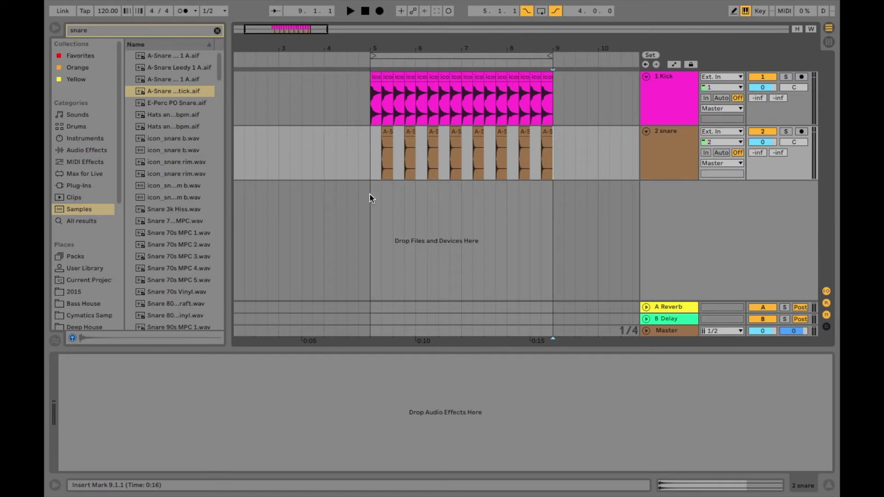
# Insert an audio track below the snare track and arm it, with the insert marker at 5.1.1.
pyautogui.rightClick(667, 159)
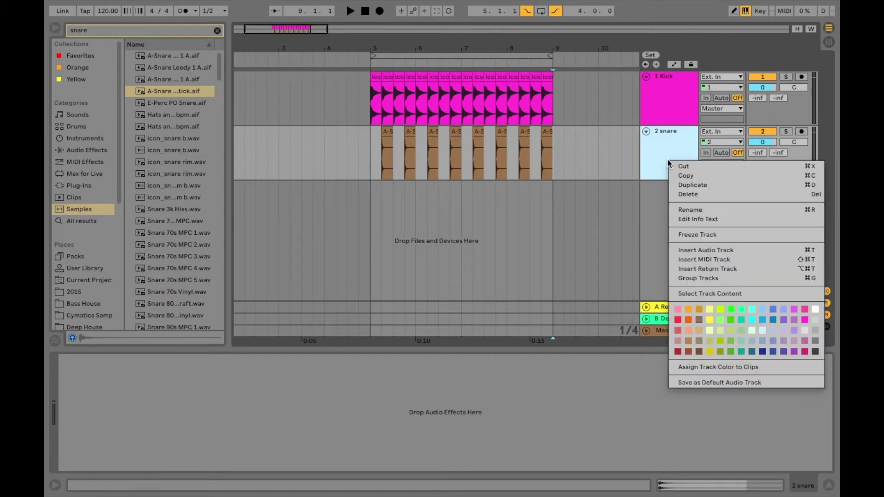
pyautogui.click(704, 250)
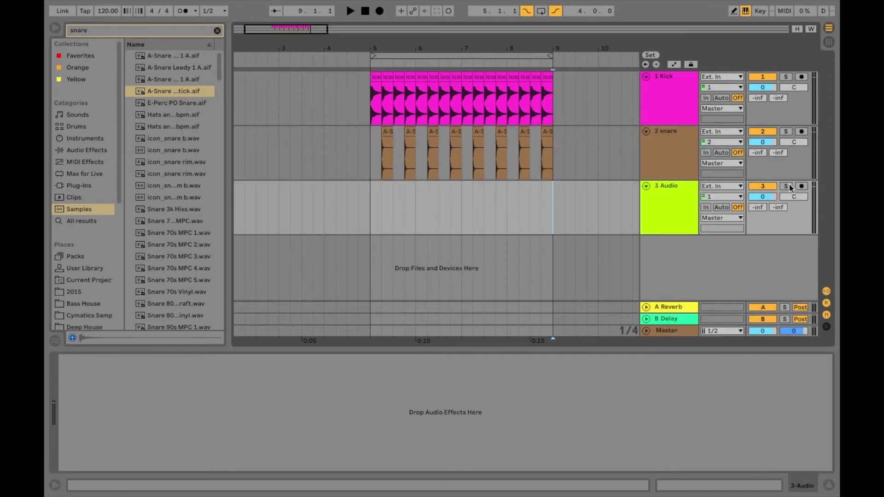
pyautogui.click(806, 186)
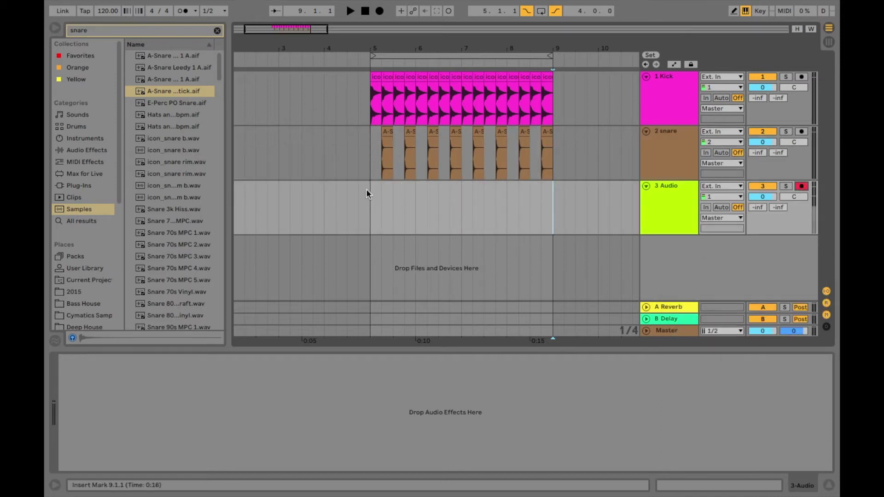
pyautogui.click(372, 200)
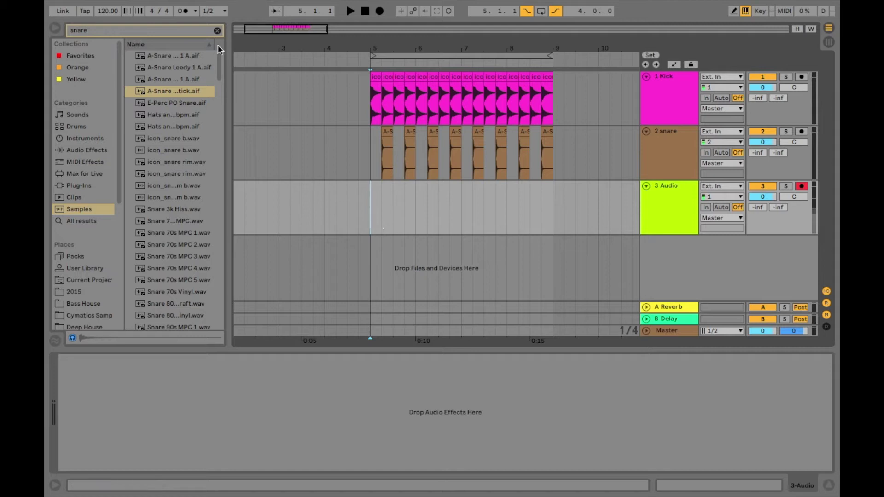
# Set the metronome count-in to None and the global quantization to 1 Bar.
pyautogui.click(196, 10)
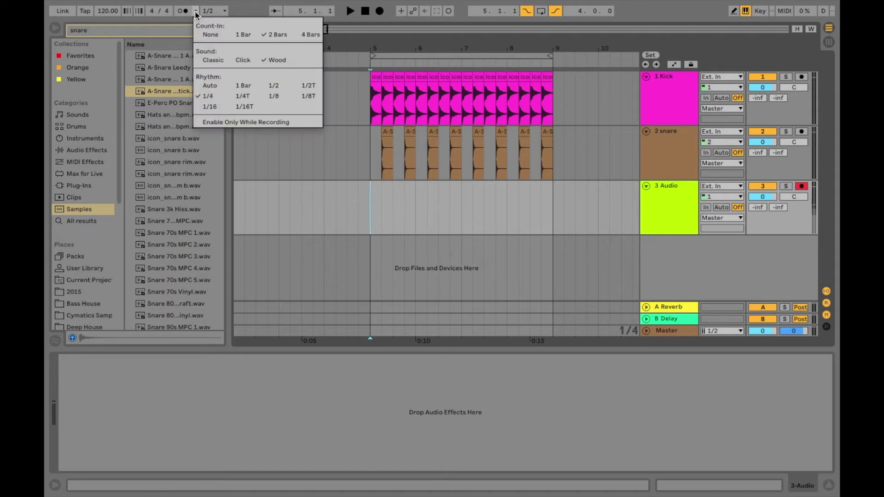
pyautogui.click(209, 34)
pyautogui.click(225, 11)
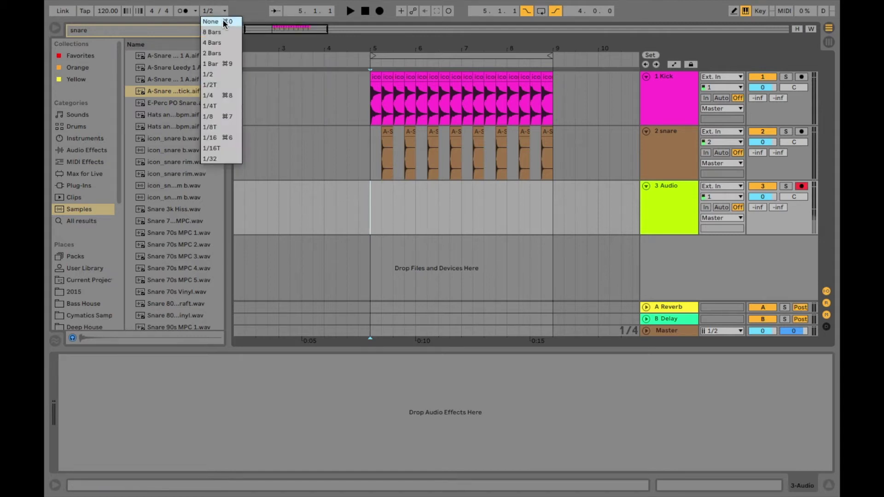
pyautogui.click(211, 63)
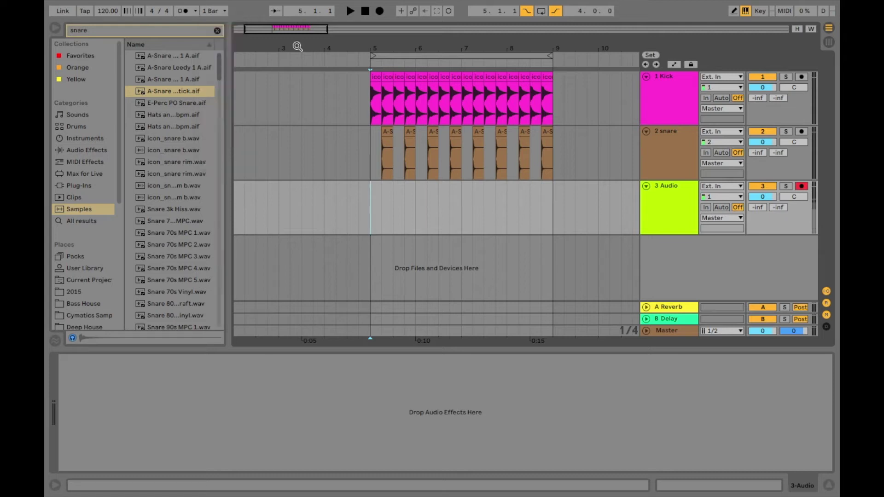
# Record onto the armed audio track from 5.1.1 through the punch range, and stop after bar 9.
pyautogui.click(375, 189)
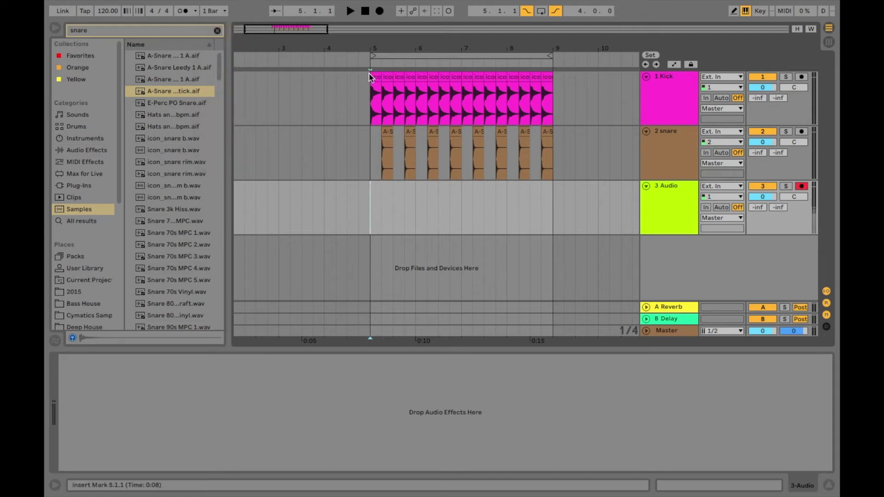
pyautogui.click(379, 11)
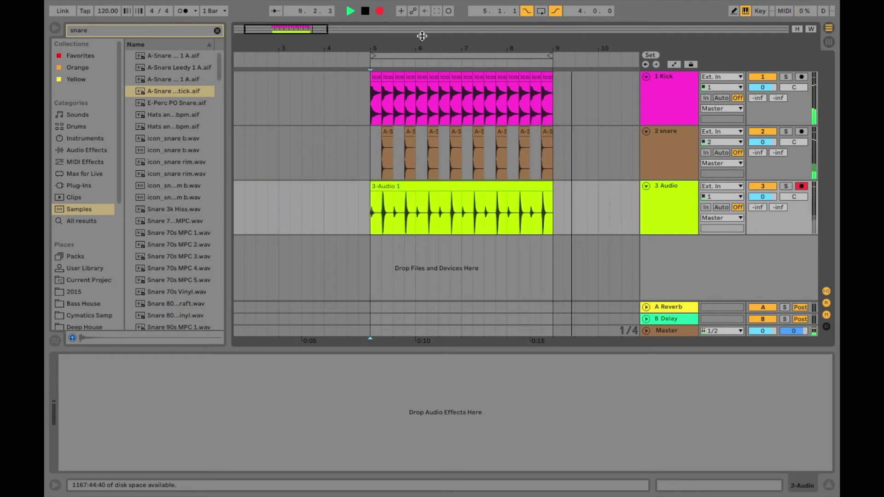
pyautogui.press('space')
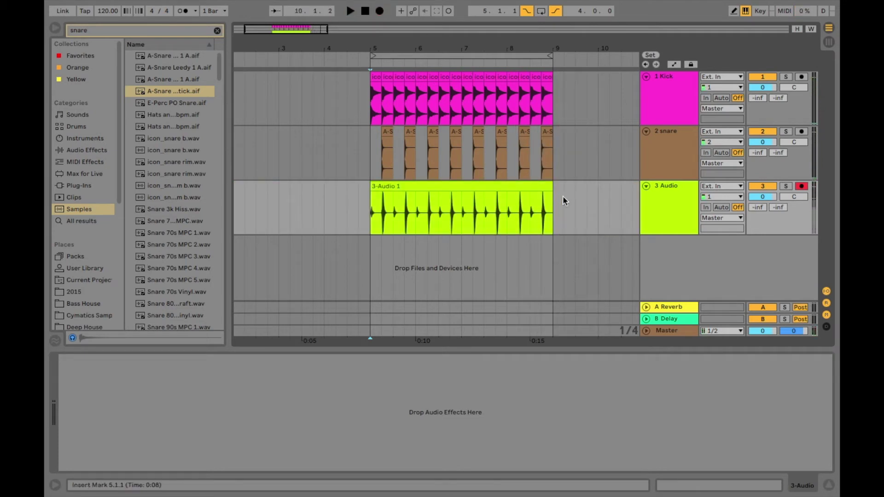
# Turn off punch-in and punch-out, and delete the recorded audio track.
pyautogui.click(528, 13)
pyautogui.click(555, 11)
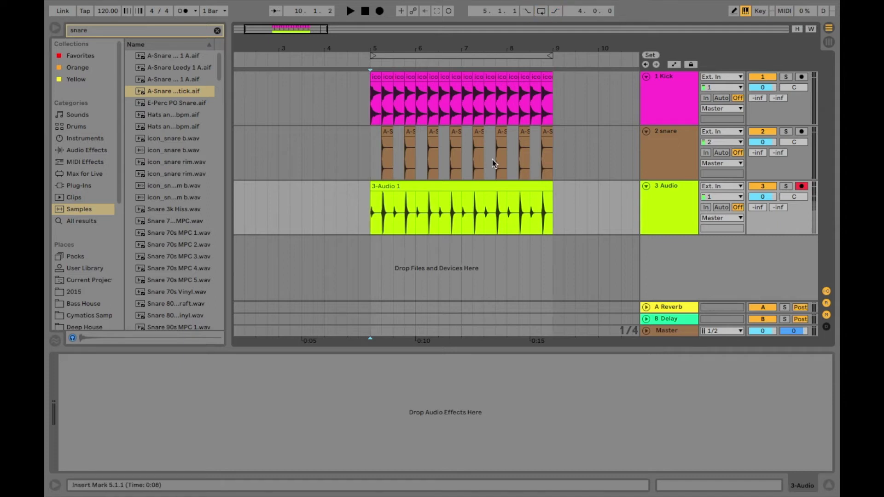
pyautogui.click(667, 213)
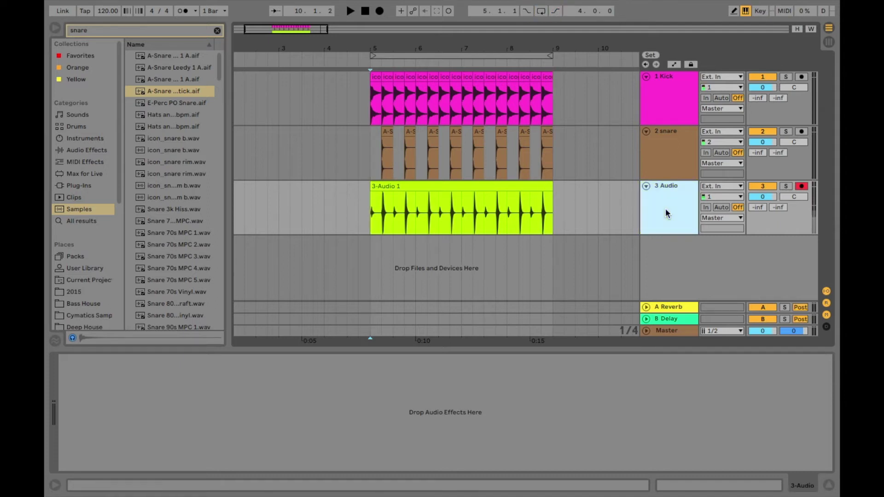
pyautogui.press('Delete')
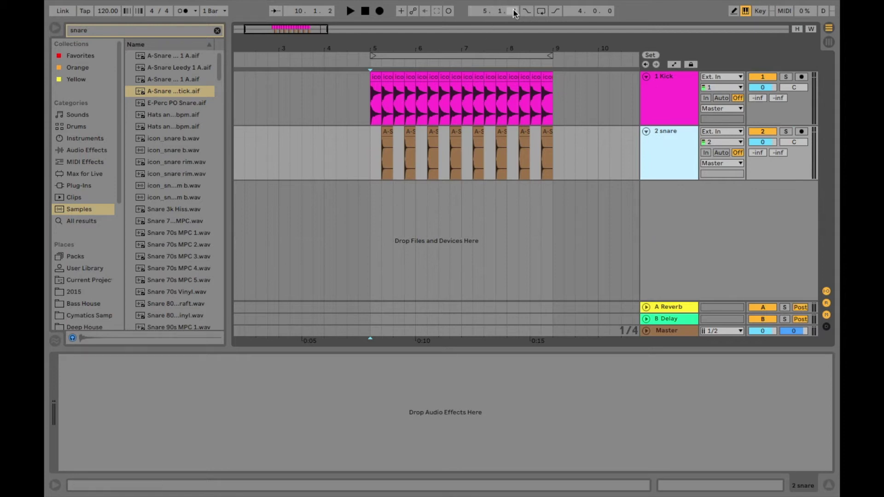
# Move the loop range's start to 4.1.1, to 4.2.1 and finally to 5.3.1, keeping its length.
pyautogui.click(485, 11)
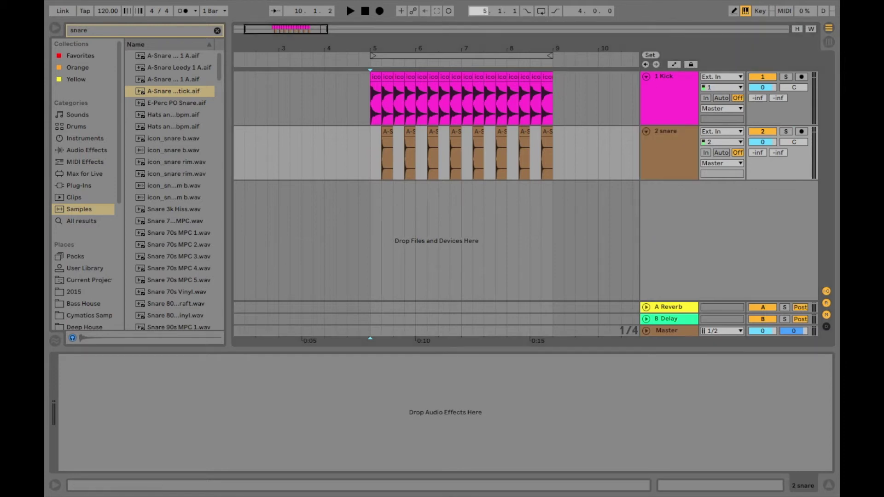
pyautogui.click(419, 54)
pyautogui.moveTo(419, 56); pyautogui.dragTo(374, 58)
pyautogui.click(325, 76)
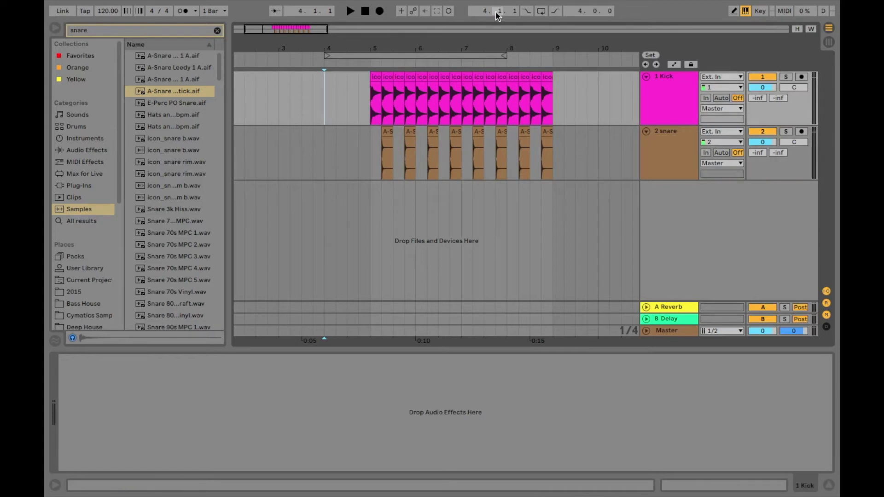
pyautogui.moveTo(340, 53); pyautogui.dragTo(353, 55)
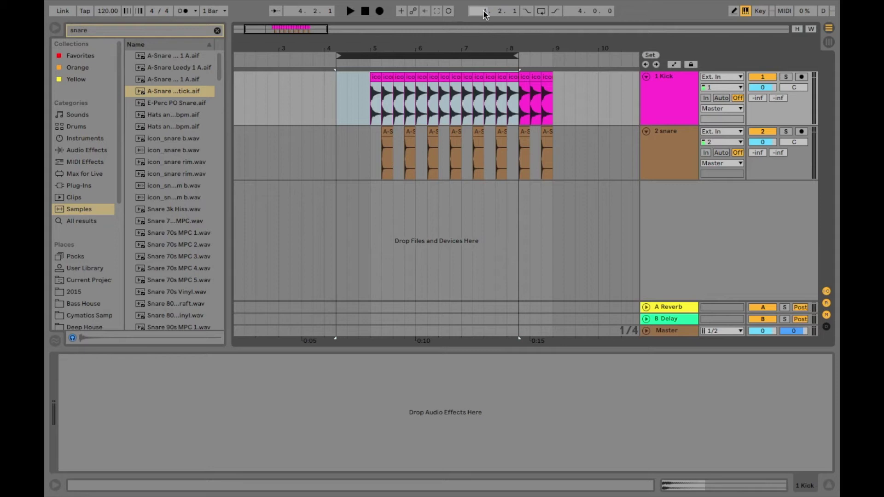
pyautogui.moveTo(357, 54); pyautogui.dragTo(441, 52)
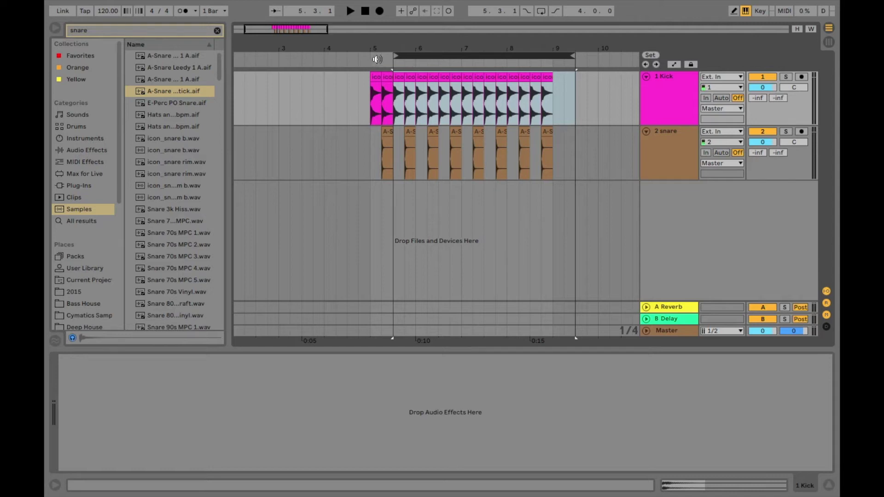
# Mark the first beat of bar 5 on the snare track, and place the insert marker at 5.4.1 and at 5.3.1.
pyautogui.moveTo(369, 137); pyautogui.dragTo(382, 139)
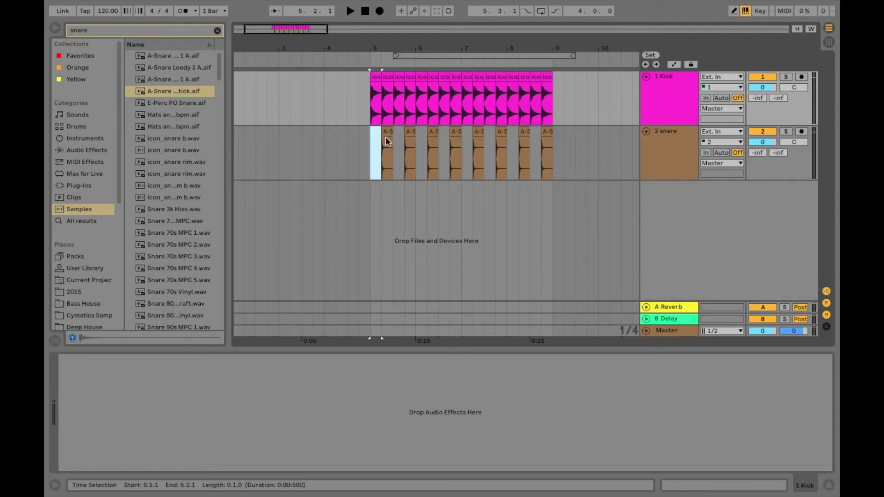
pyautogui.click(378, 137)
pyautogui.click(399, 136)
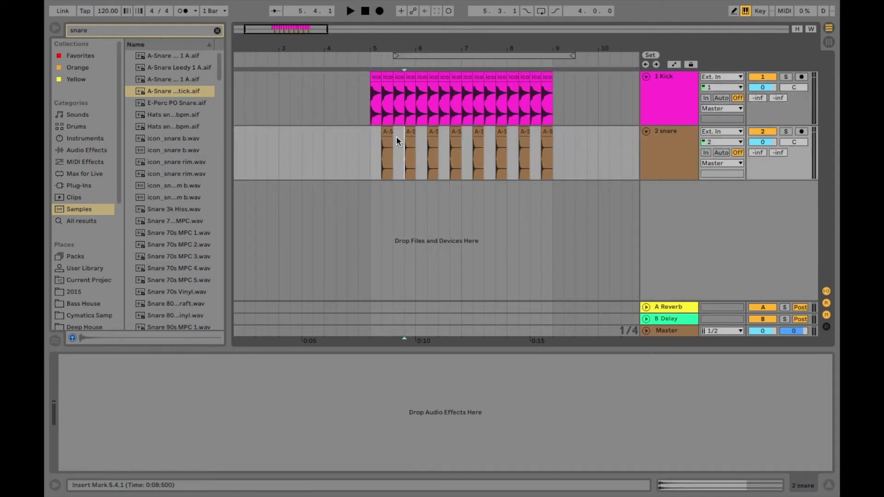
pyautogui.click(394, 135)
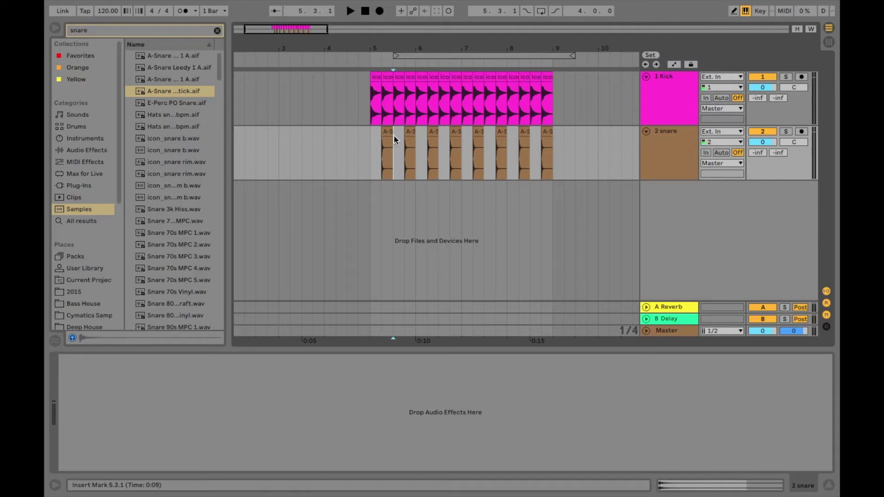
# Move the loop range back so that it starts at 5.1.1.
pyautogui.click(428, 56)
pyautogui.moveTo(429, 56); pyautogui.dragTo(406, 57)
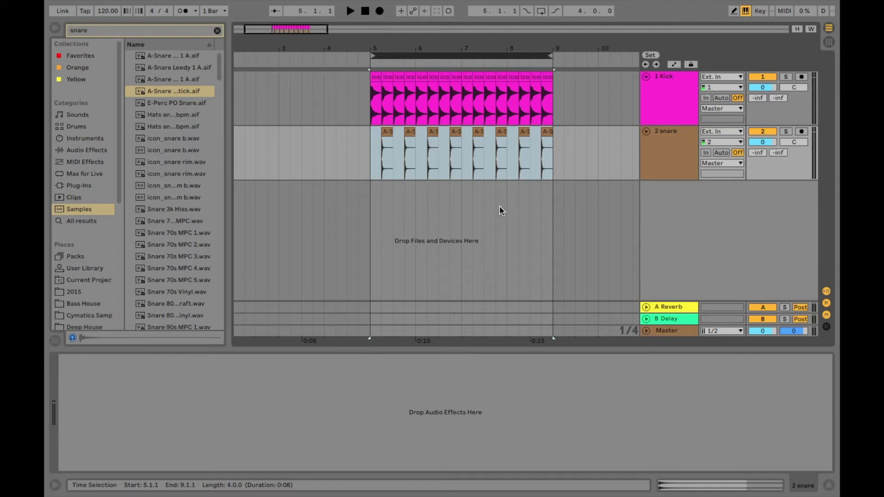
# Place the insert marker at 3.2.1, and start and stop playback of the arrangement.
pyautogui.click(334, 95)
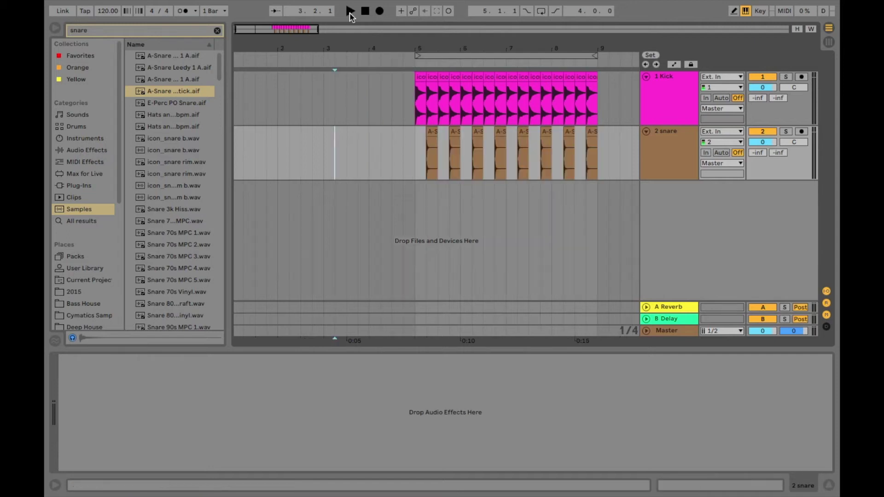
pyautogui.click(350, 11)
pyautogui.press('space')
pyautogui.click(366, 11)
# Place the insert marker on the snare track at 2.1.1 and at 3.2.1 to compare the arrangement position.
pyautogui.moveTo(298, 21); pyautogui.dragTo(299, 17)
pyautogui.click(278, 142)
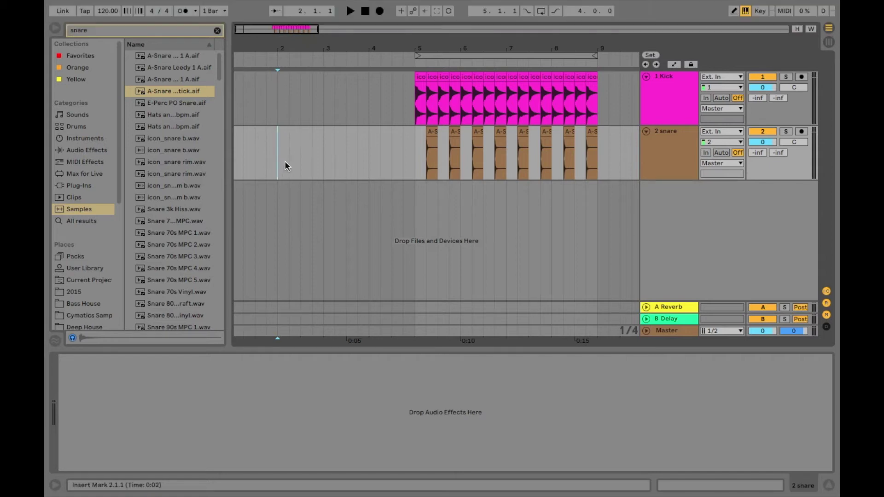
pyautogui.click(321, 137)
pyautogui.click(299, 11)
pyautogui.click(334, 132)
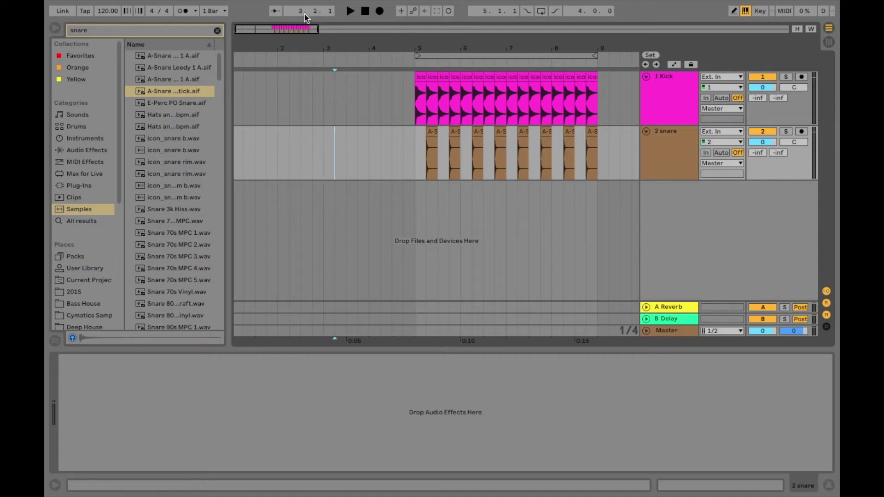
# Select the beat from 3.1.1 to 3.2.1 on the snare track, and place the insert marker at 4.2.1 and at 10.1.1.
pyautogui.click(326, 137)
pyautogui.moveTo(326, 137); pyautogui.dragTo(335, 138)
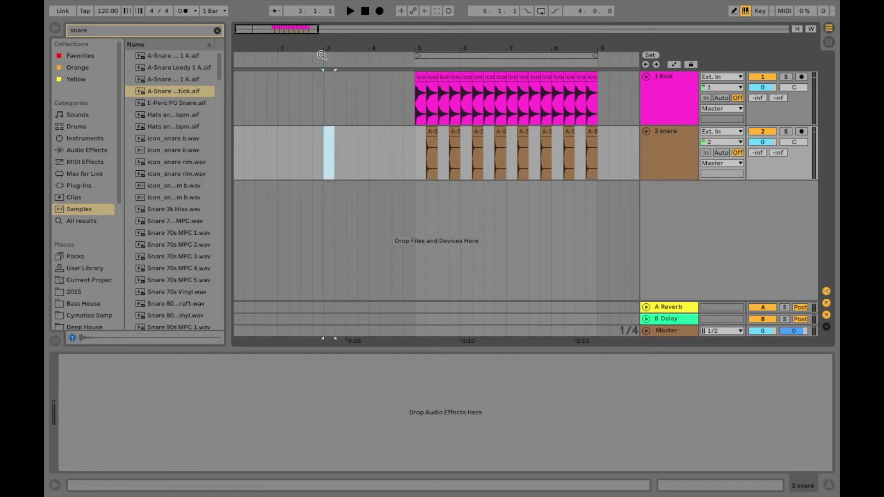
pyautogui.click(338, 140)
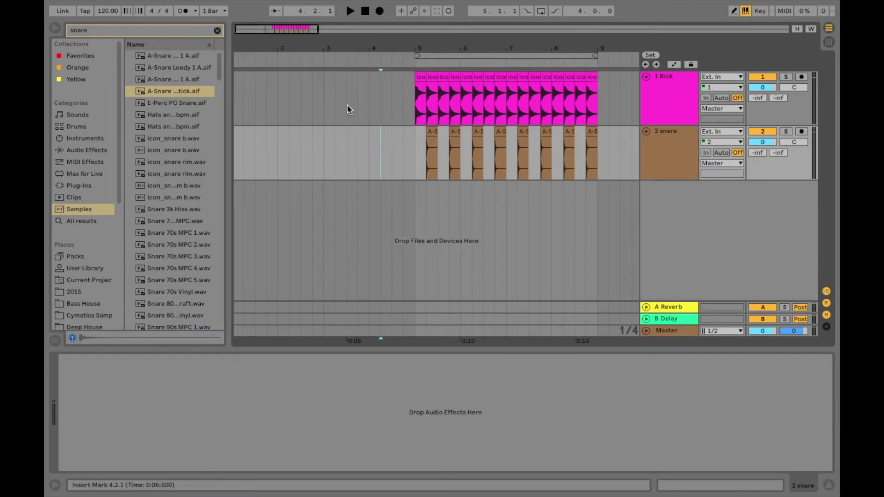
pyautogui.hscroll(5, 362, 166)
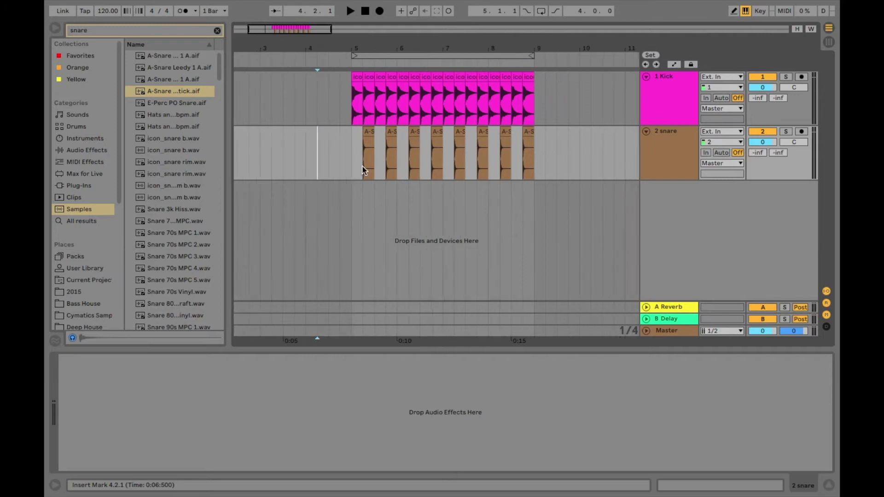
pyautogui.hscroll(10, 362, 165)
pyautogui.click(457, 143)
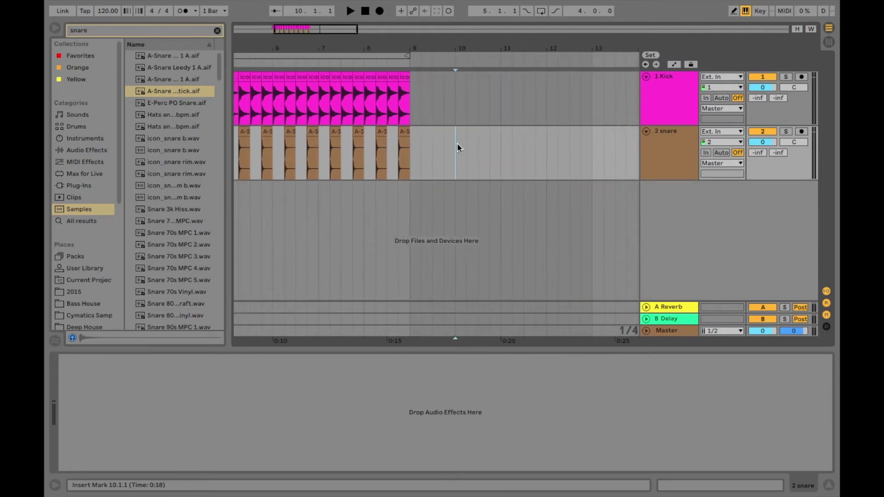
# Enable Follow, and start and stop playback from 10.1.1 so the view scrolls with the playhead.
pyautogui.click(277, 11)
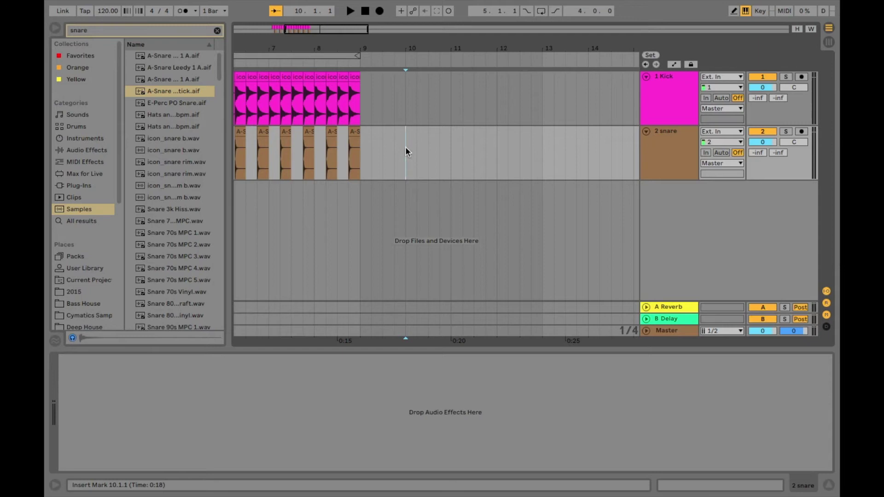
pyautogui.press('space')
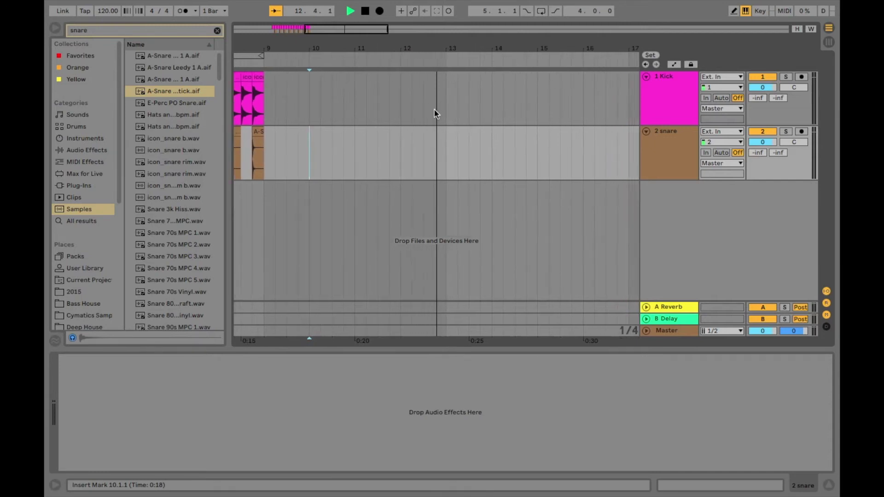
pyautogui.press('space')
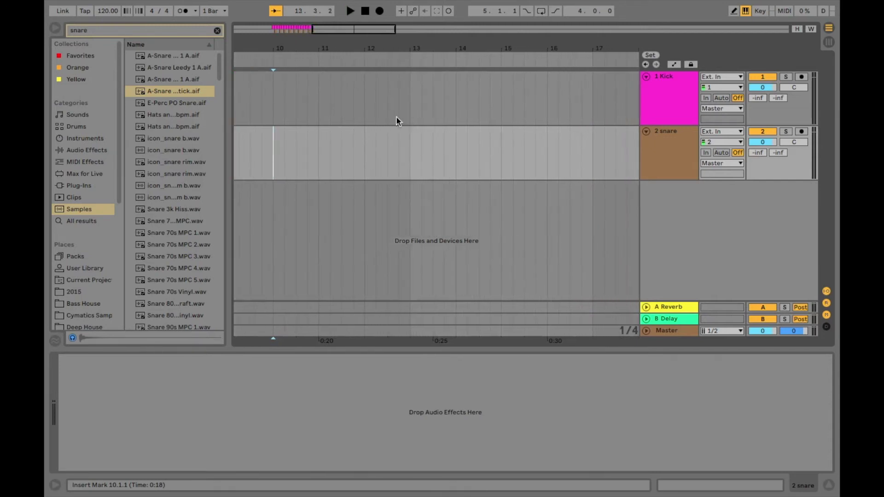
# Disable Follow, and start and stop playback from 10.1.1 to compare the view behaviour.
pyautogui.click(275, 10)
pyautogui.press('space')
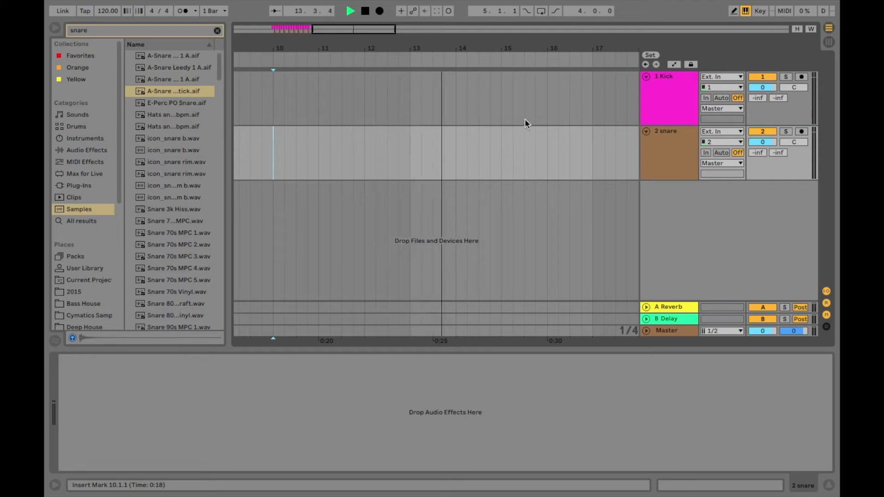
pyautogui.press('space')
# Place the insert marker on the kick track at 17.4.1, and play past the visible timeline before stopping.
pyautogui.click(627, 100)
pyautogui.click(629, 96)
pyautogui.press('space')
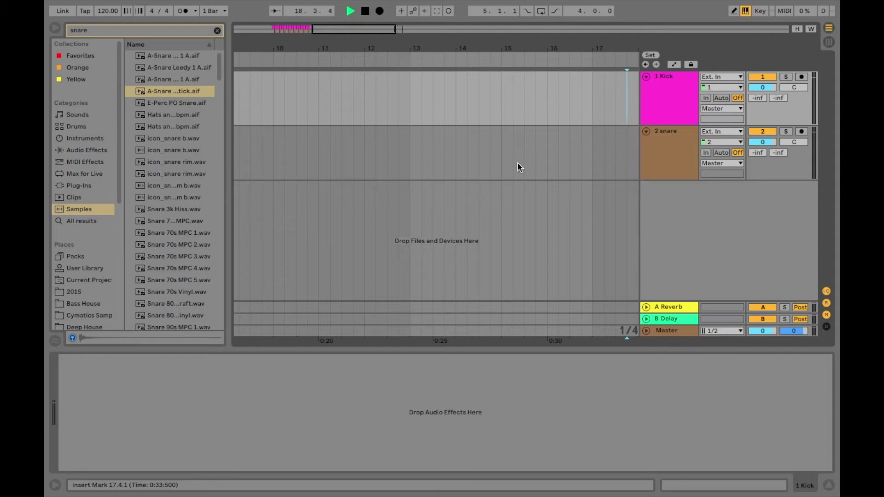
pyautogui.press('space')
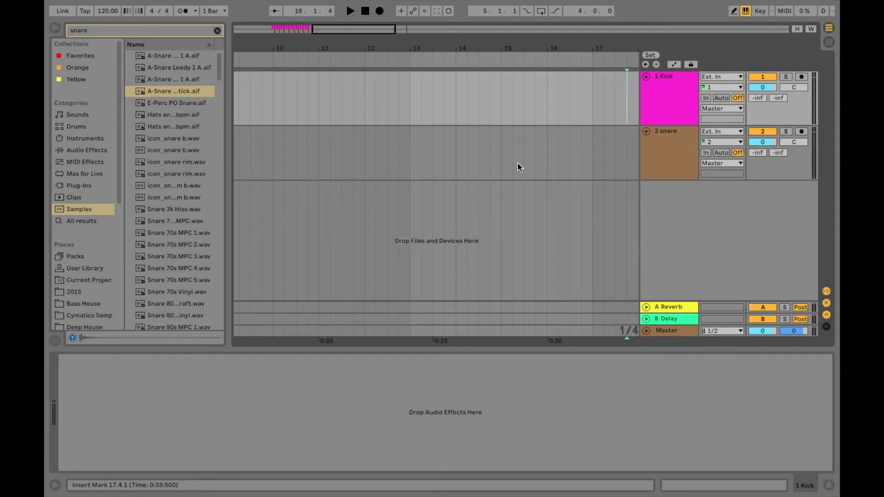
# Turn Follow back on, and start and stop playback from 17.4.1.
pyautogui.click(274, 9)
pyautogui.press('space')
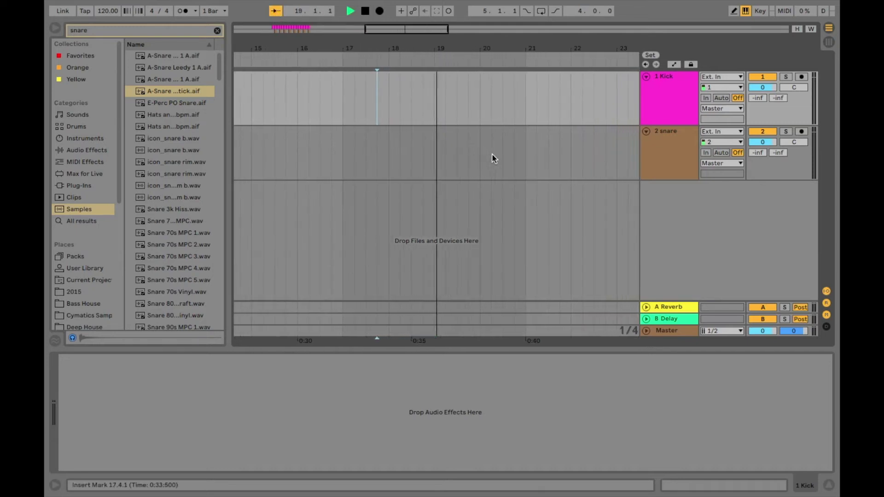
pyautogui.press('space')
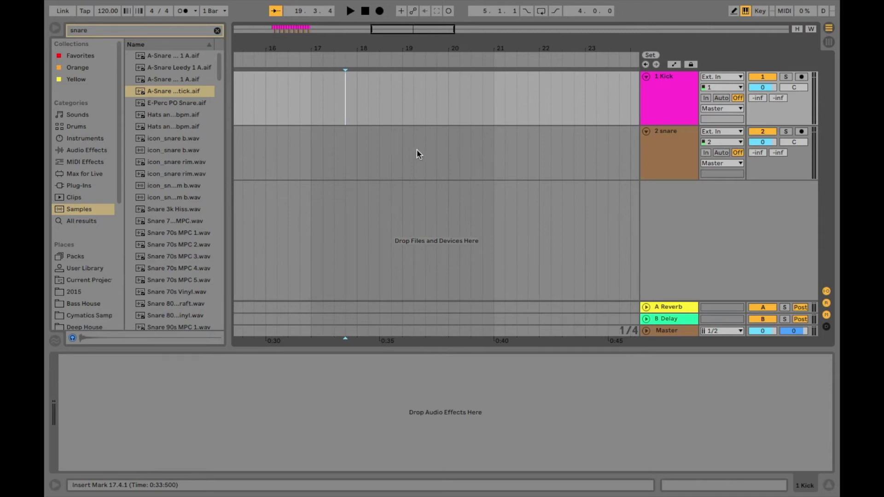
# Turn on the metronome, place the insert marker on the kick track at 1.1.1, and start and stop playback.
pyautogui.hscroll(-15, 417, 150)
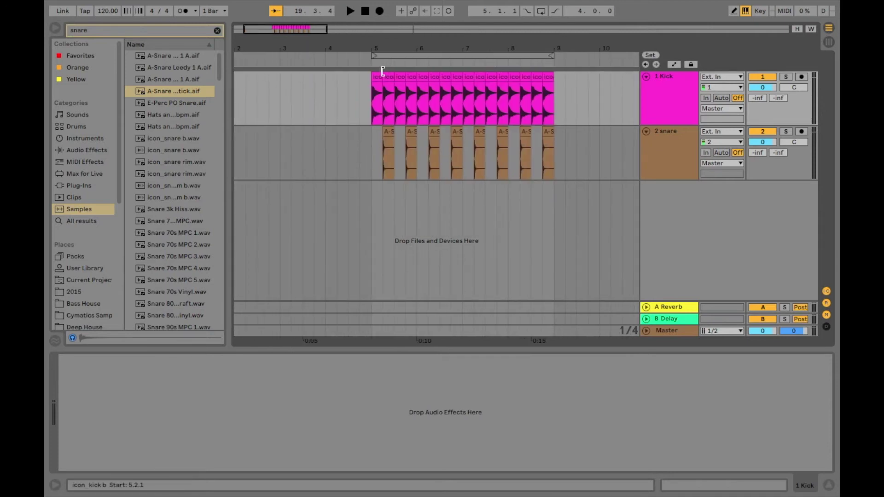
pyautogui.hscroll(-2, 272, 97)
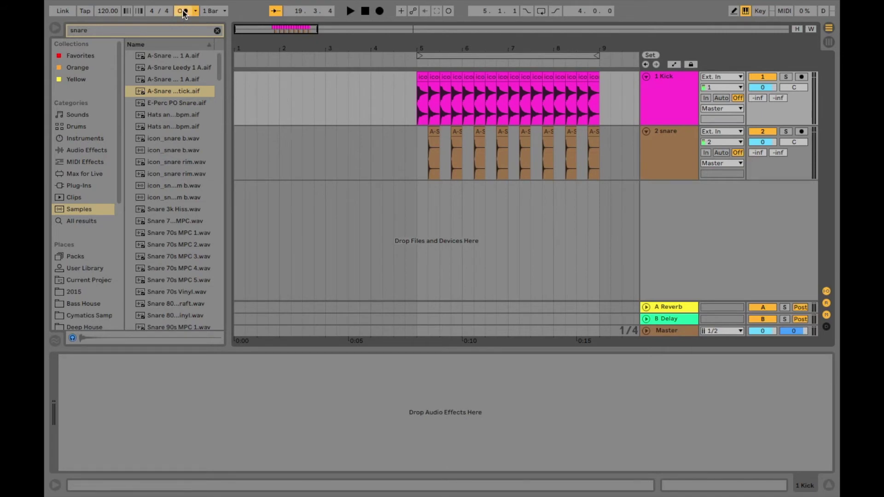
pyautogui.click(236, 98)
pyautogui.press('space')
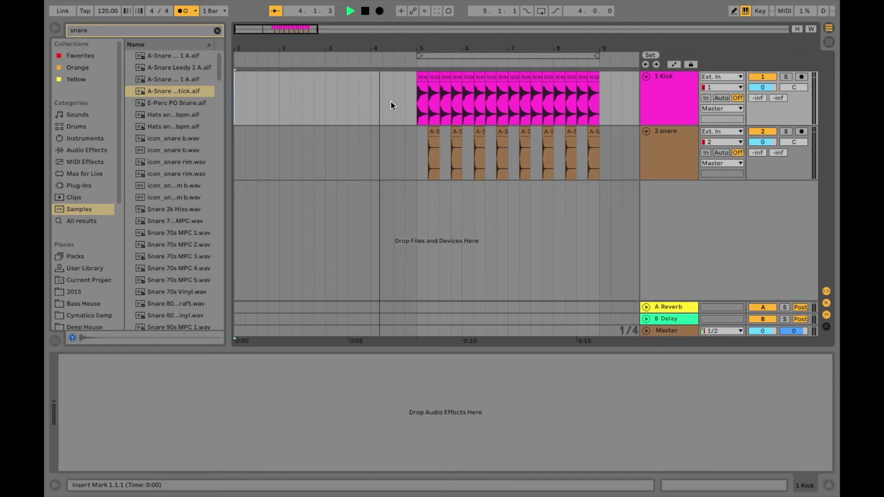
pyautogui.press('space')
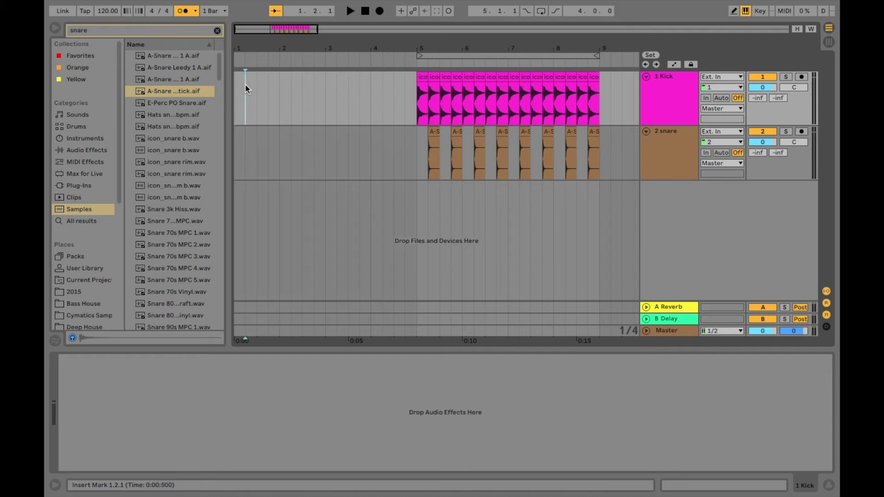
# Place the insert marker on the kick track at 1.3.1 and 2.1.1, and return it to 1.1.1.
pyautogui.click(257, 86)
pyautogui.click(277, 92)
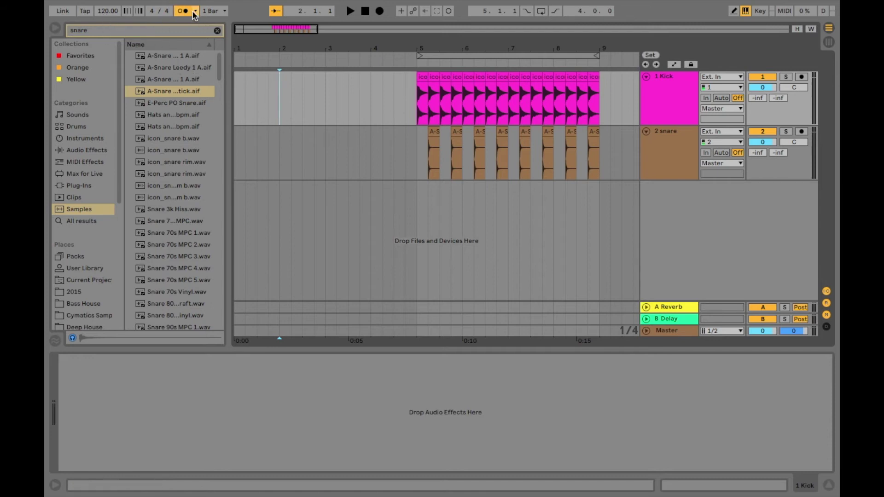
pyautogui.click(237, 92)
# Turn off the metronome and set its recording count-in to 1 Bar.
pyautogui.click(183, 12)
pyautogui.click(196, 11)
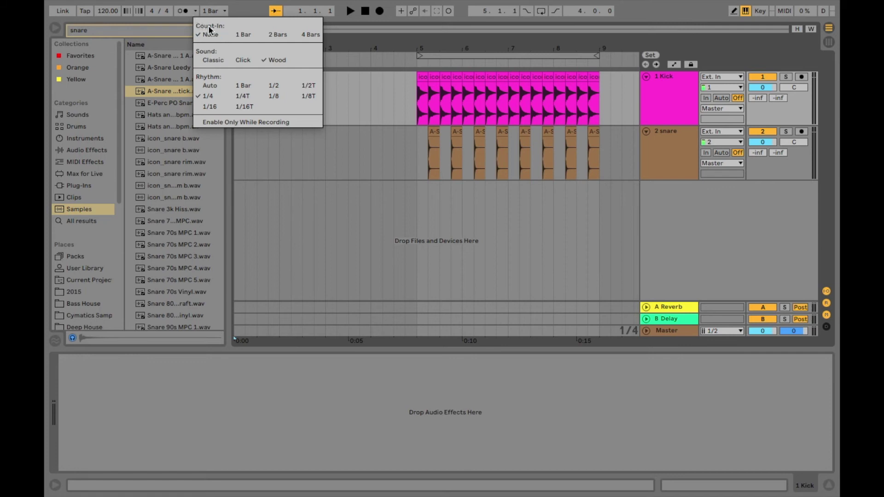
pyautogui.click(240, 35)
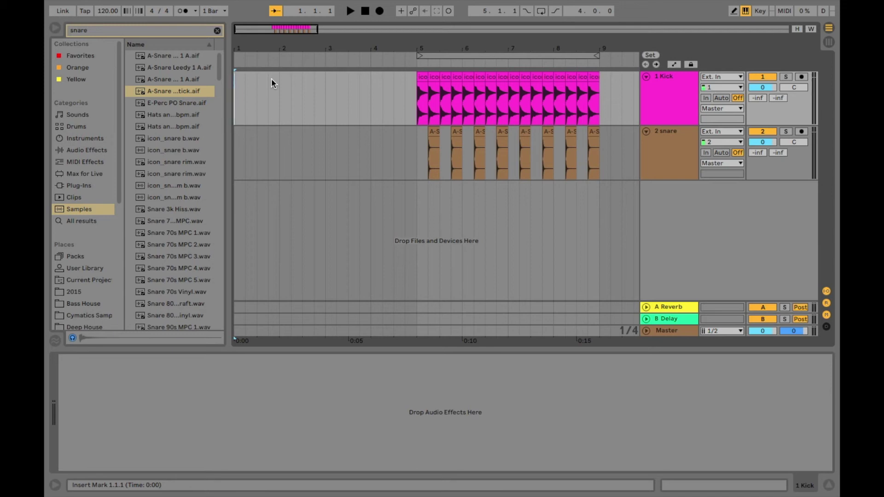
# Try arrangement recording from 1.1.1 with no track armed, and stop the transport.
pyautogui.click(382, 12)
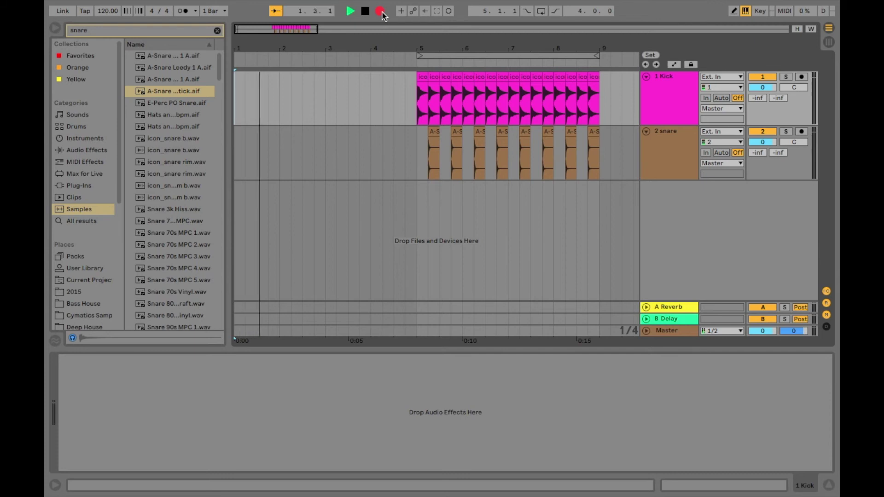
pyautogui.press('space')
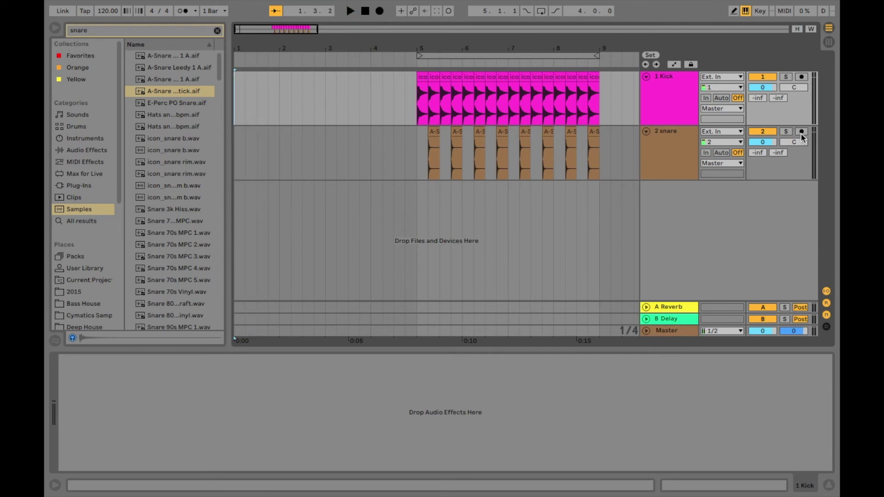
# Arm the snare track and record a short take from 1.1.1 with the one-bar count-in.
pyautogui.click(693, 160)
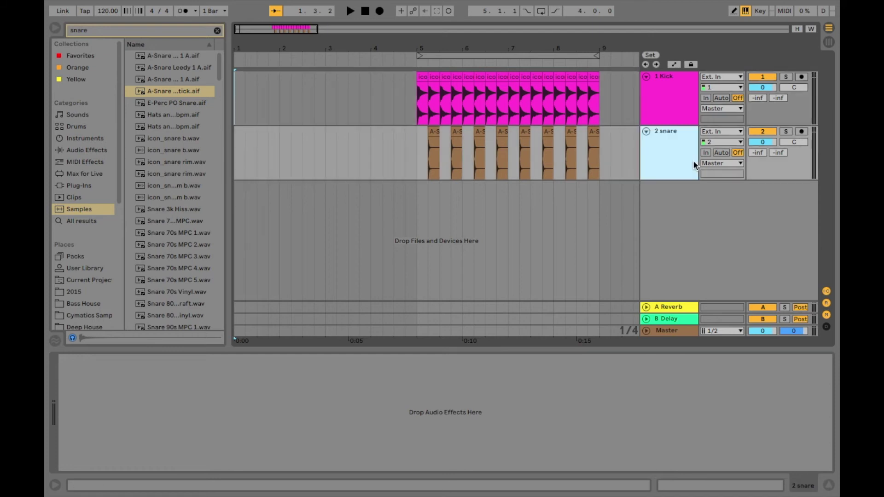
pyautogui.click(801, 132)
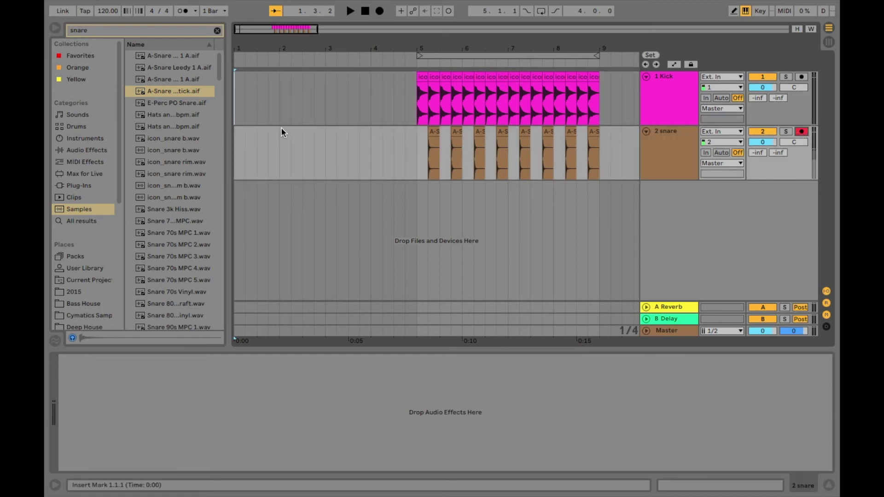
pyautogui.click(379, 10)
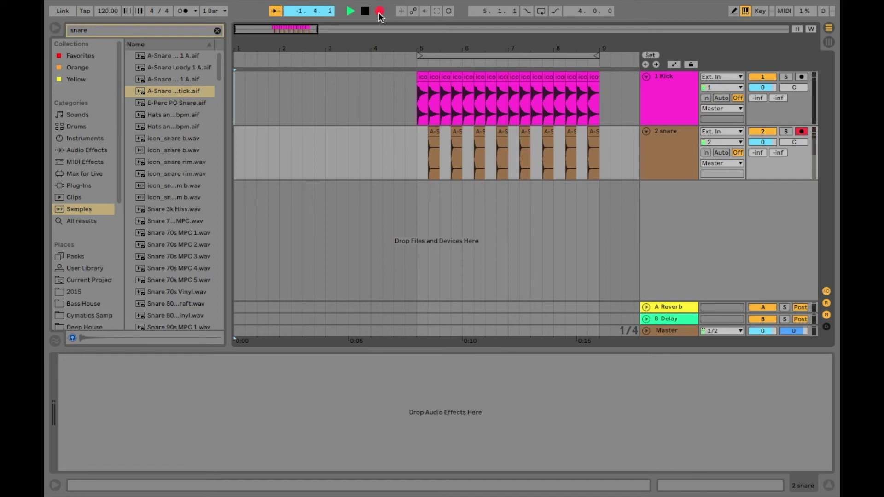
pyautogui.press('space')
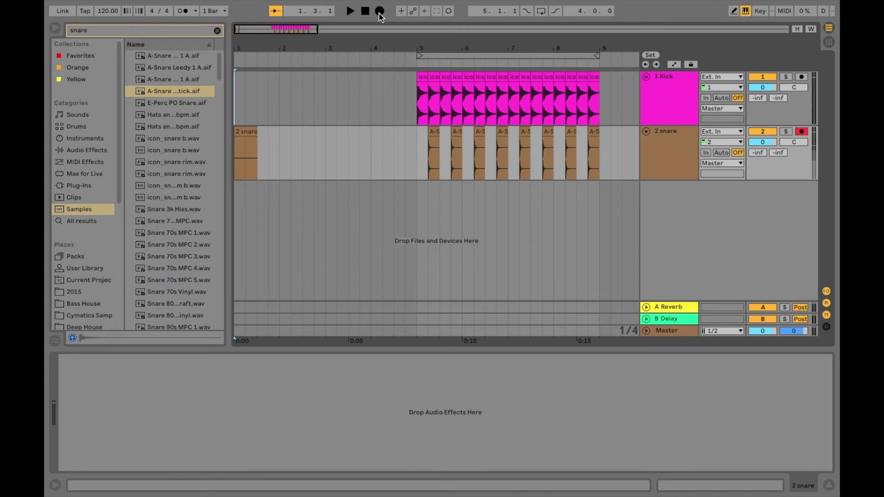
# Record another short take on the snare track from 1.1.1, and delete the recorded clip.
pyautogui.click(380, 13)
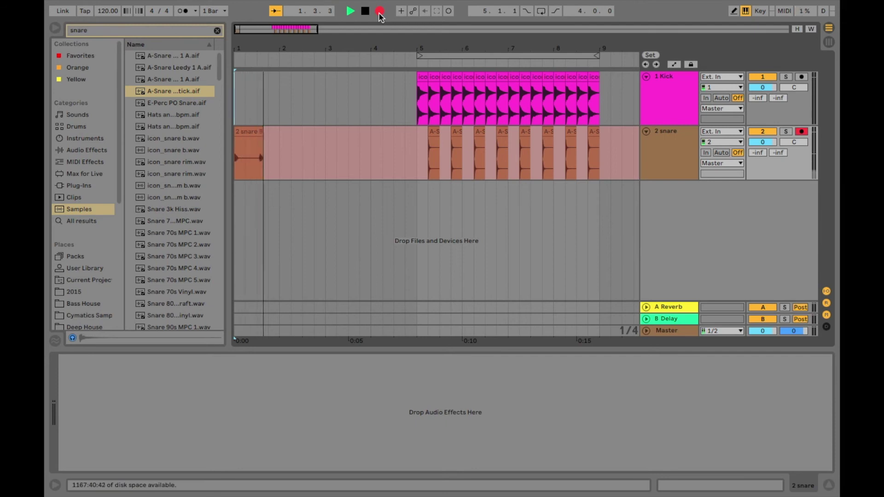
pyautogui.press('space')
pyautogui.click(259, 130)
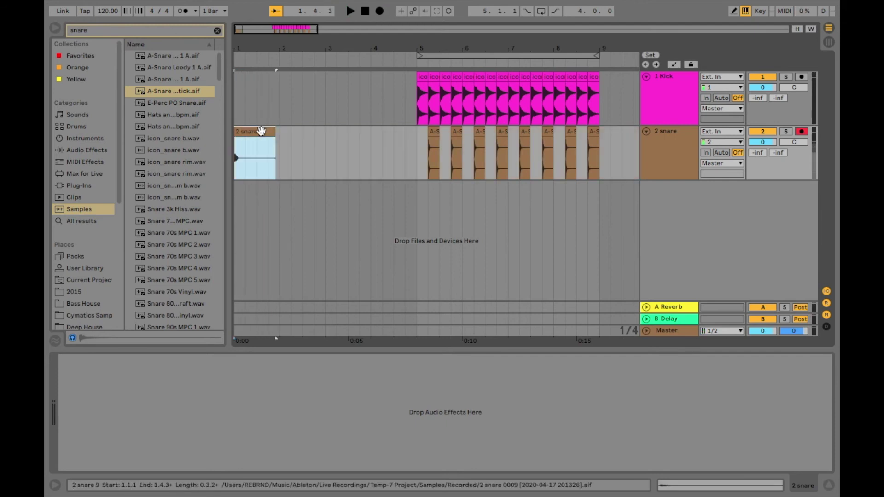
pyautogui.press('Delete')
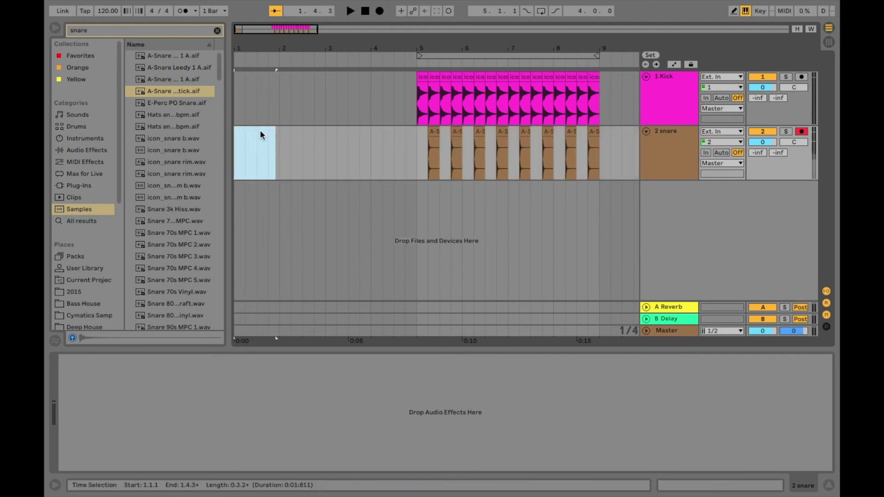
# Turn on the metronome and record a take of a little over one bar on the snare track from 1.1.1.
pyautogui.click(182, 14)
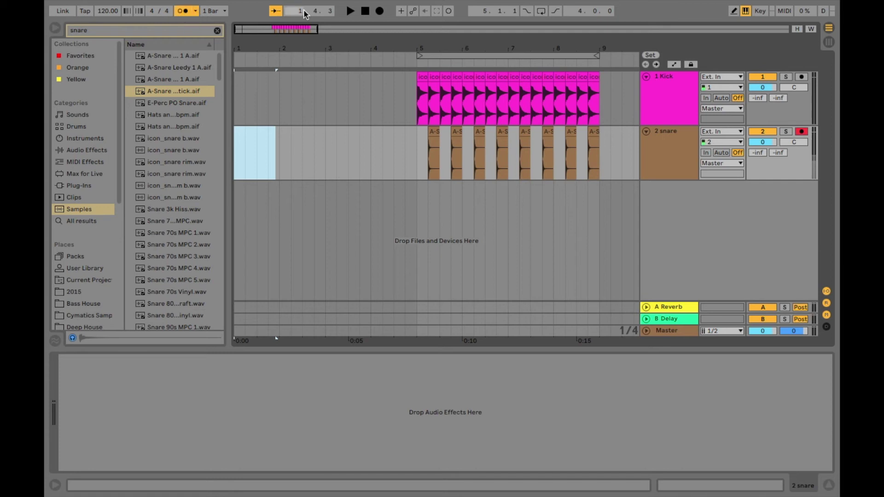
pyautogui.click(380, 13)
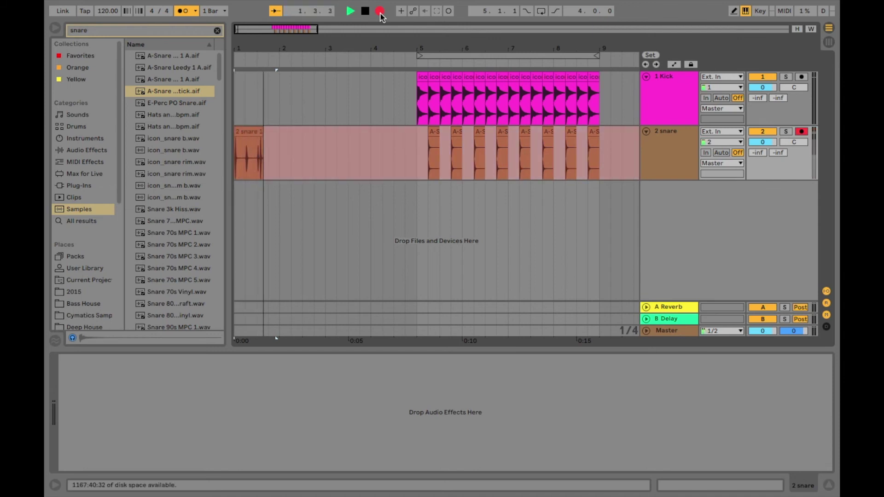
pyautogui.press('space')
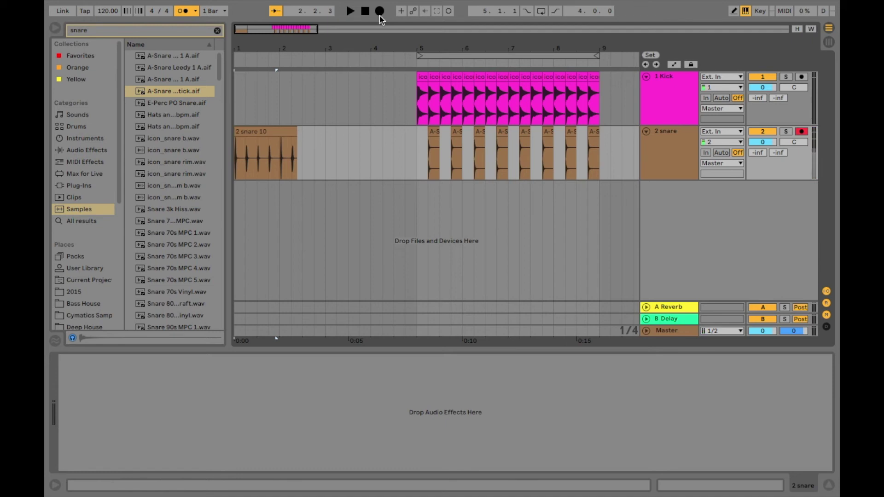
# Shorten the newly recorded snare clip to end at 2.1.1, and delete it.
pyautogui.click(294, 132)
pyautogui.moveTo(294, 132); pyautogui.dragTo(276, 132)
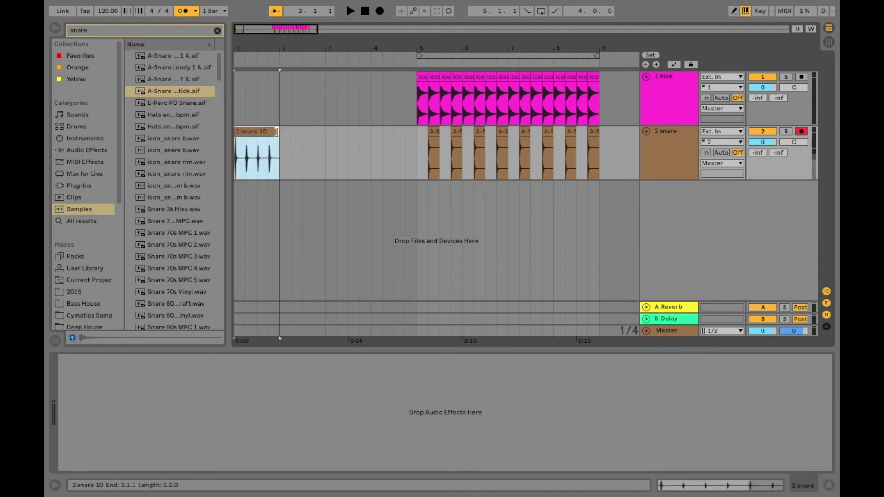
pyautogui.press('Delete')
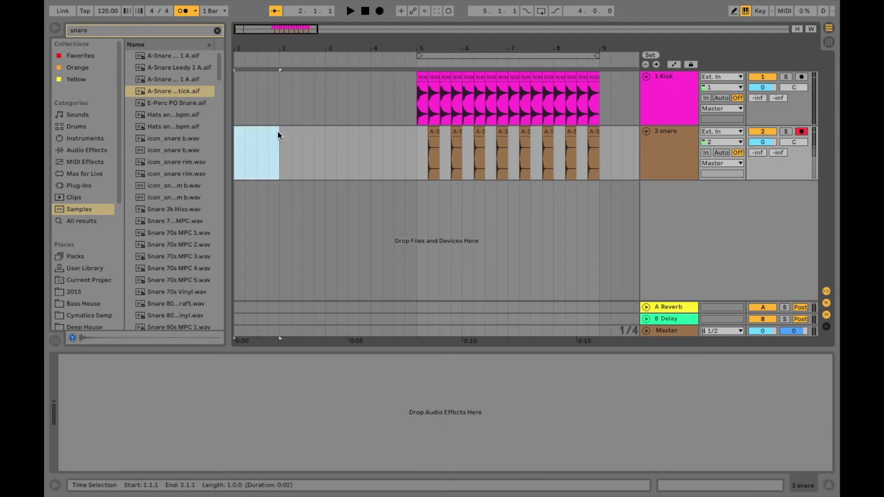
# Open the metronome settings to review the count-in, sound and rhythm options, and close them.
pyautogui.click(194, 11)
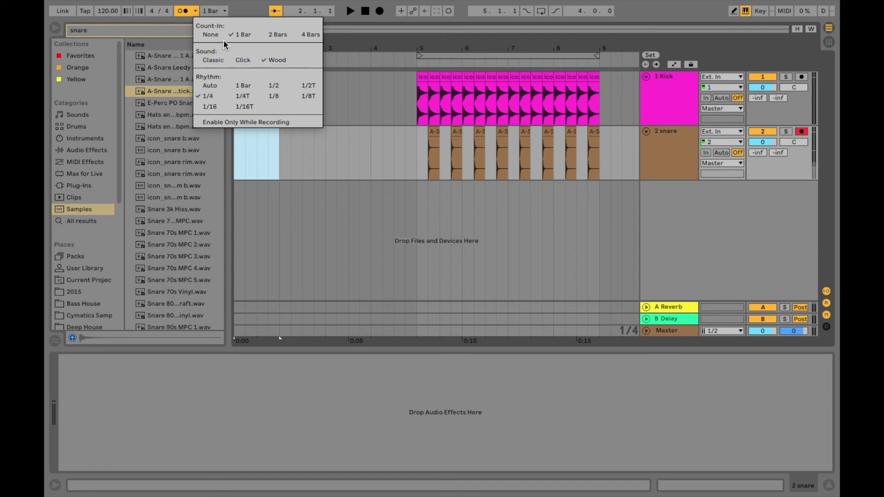
pyautogui.click(191, 16)
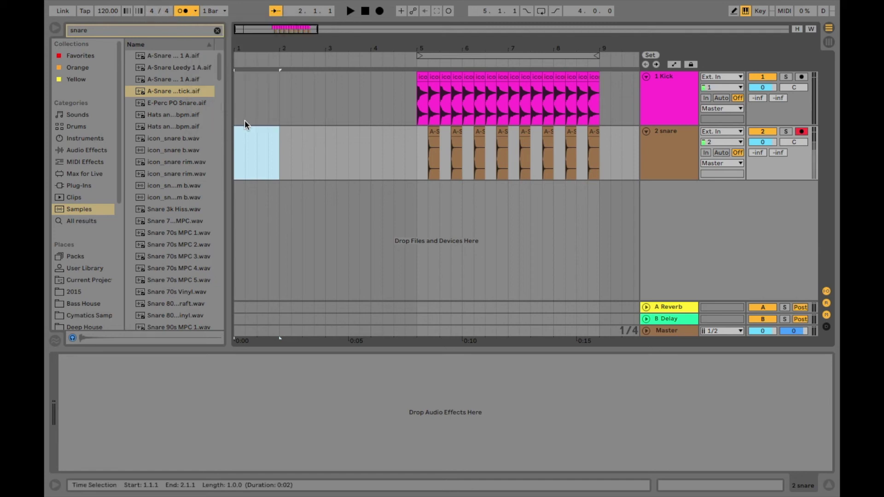
# Select the first bar, 1.1.1 to 2.1.1, on the snare track and on the kick track.
pyautogui.click(242, 135)
pyautogui.click(237, 138)
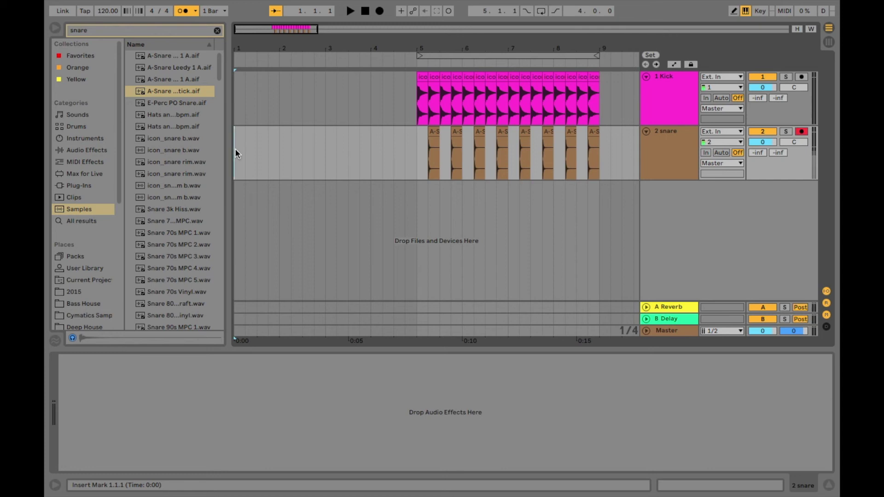
pyautogui.moveTo(236, 150); pyautogui.dragTo(278, 150)
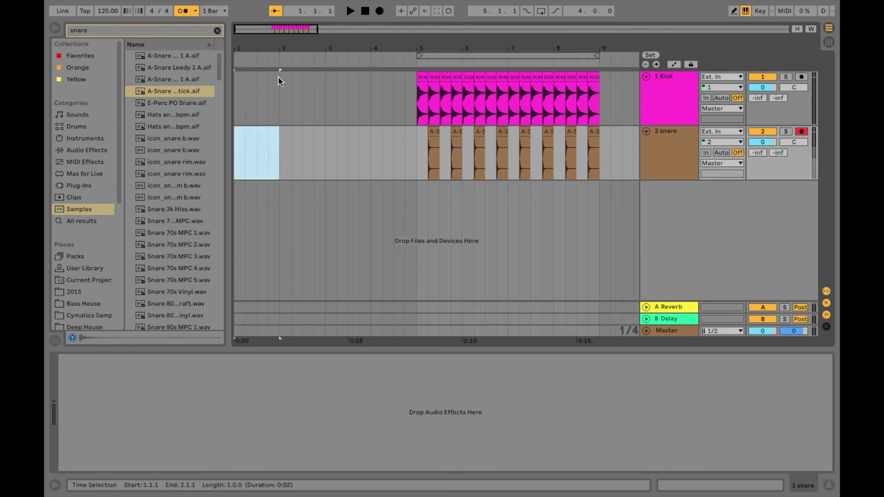
pyautogui.moveTo(278, 77)
pyautogui.mouseDown()
pyautogui.moveTo(235, 78)
pyautogui.moveTo(238, 90)
pyautogui.moveTo(279, 90)
pyautogui.mouseUp()
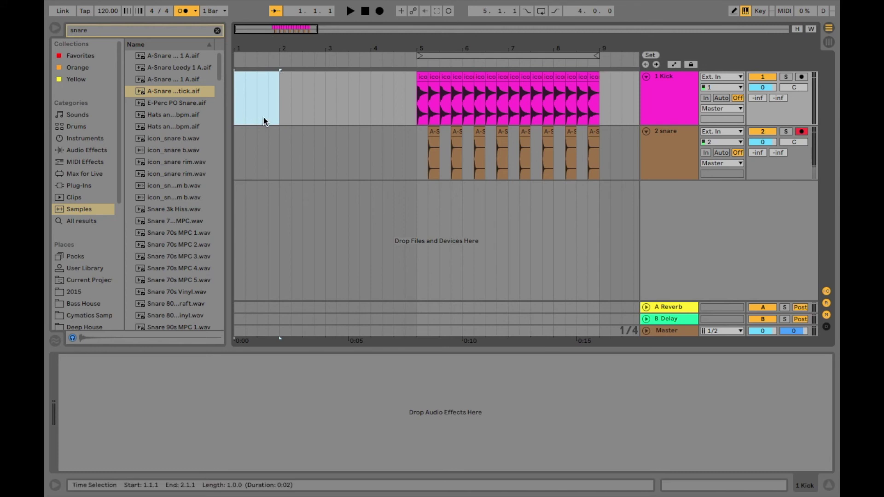
# Change the time signature to 3/4 and select the first three-beat bar on the kick track.
pyautogui.moveTo(154, 10); pyautogui.dragTo(153, 14)
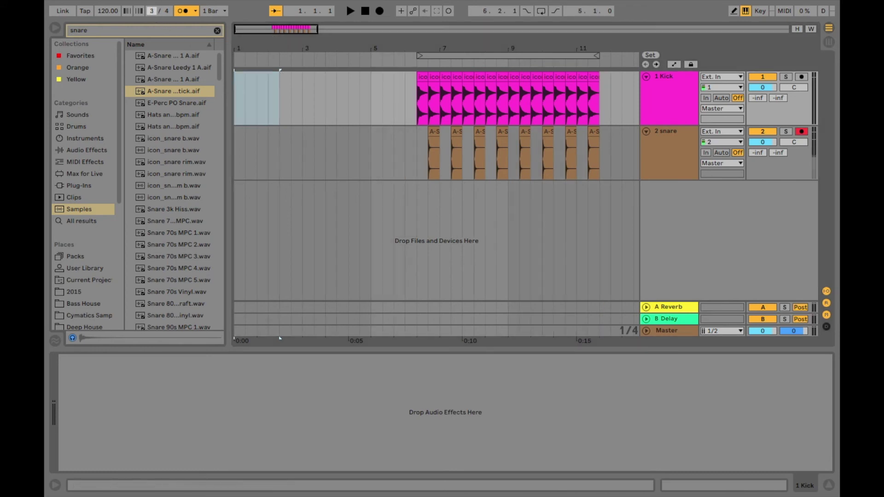
pyautogui.moveTo(238, 95); pyautogui.dragTo(268, 96)
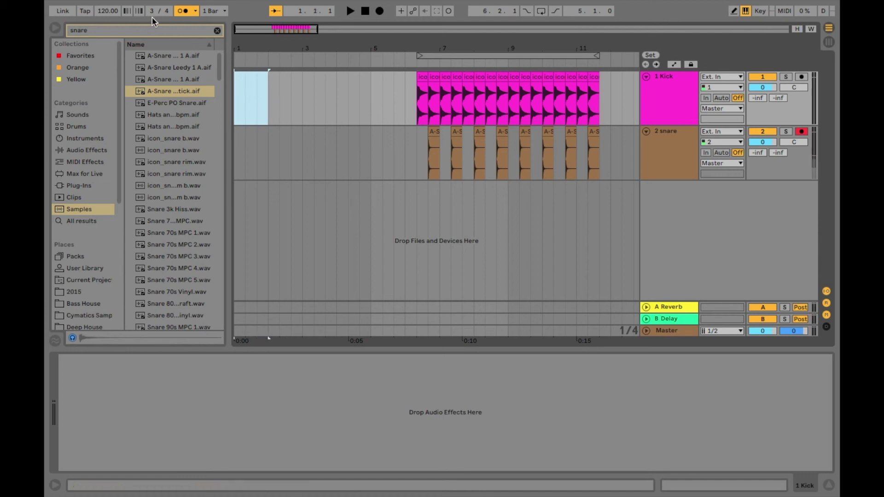
# Return the time signature to 4/4 and select the first four-beat bar on the kick track.
pyautogui.moveTo(152, 14); pyautogui.dragTo(152, 14)
pyautogui.write('4')
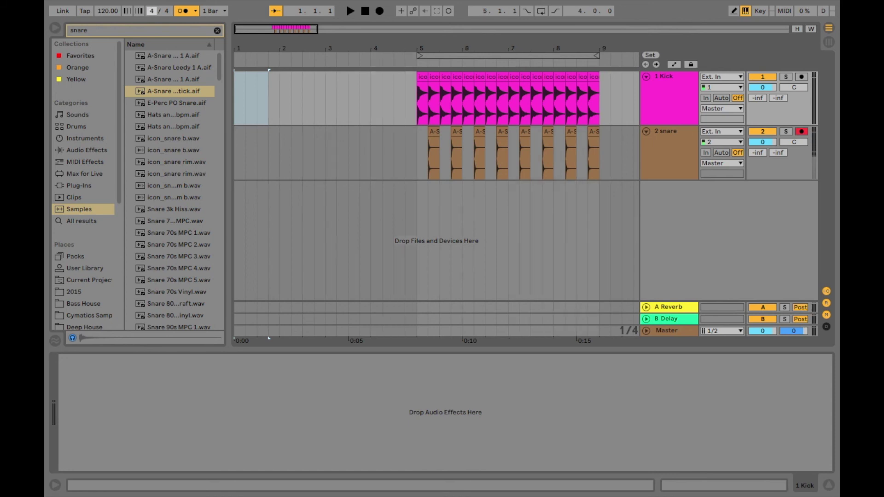
pyautogui.moveTo(285, 86); pyautogui.dragTo(218, 89)
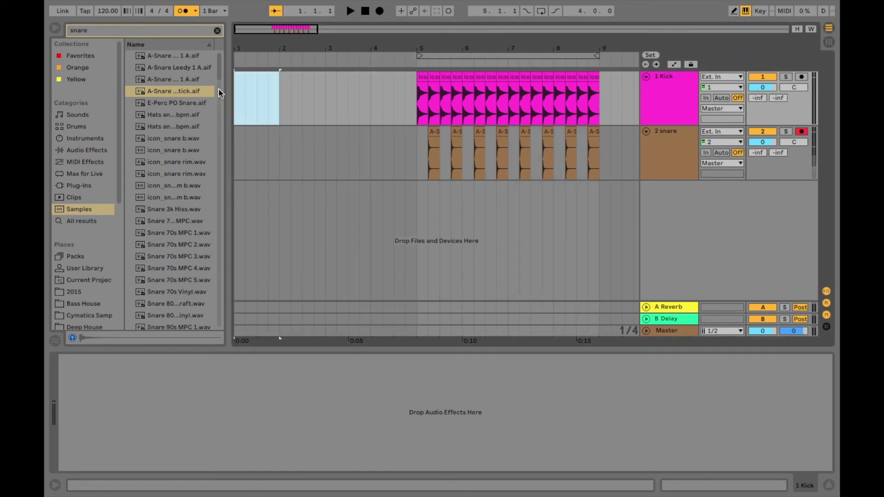
# Place the insert marker at 5.1.1 on the snare track and lower the tempo to 57 BPM.
pyautogui.click(107, 14)
pyautogui.hscroll(5, 414, 145)
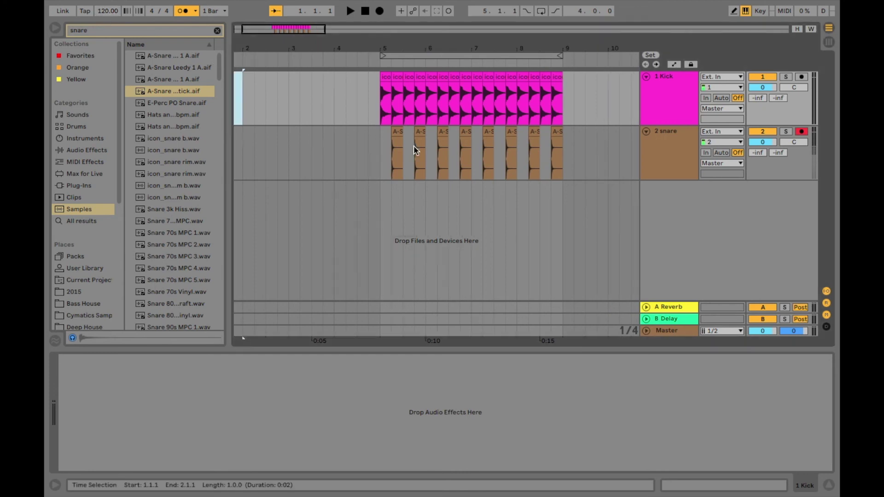
pyautogui.hscroll(1, 413, 145)
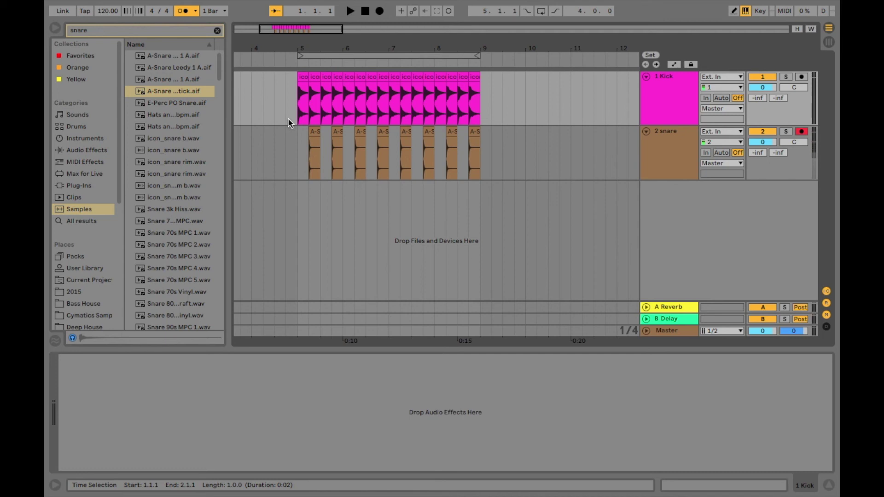
pyautogui.click(302, 145)
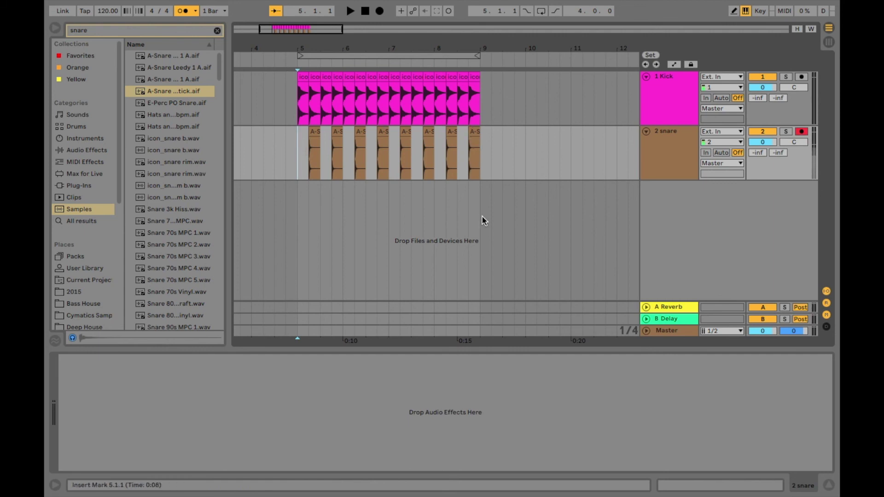
pyautogui.click(111, 16)
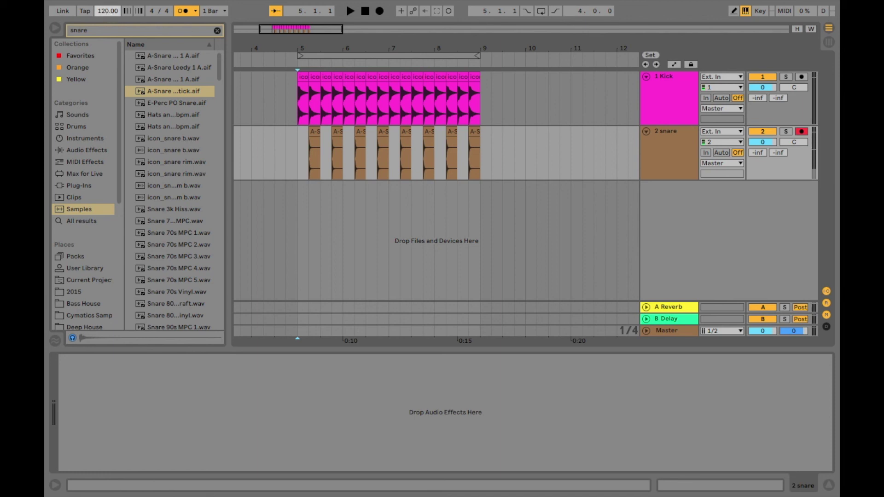
pyautogui.moveTo(108, 11); pyautogui.dragTo(107, 39)
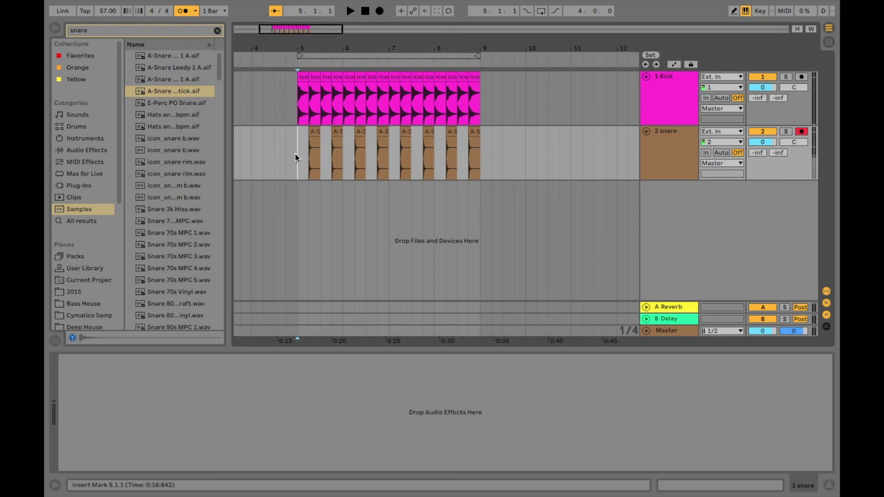
# Play the beat from 5.1.1, turn off the metronome, and play it again at 58 BPM.
pyautogui.press('space')
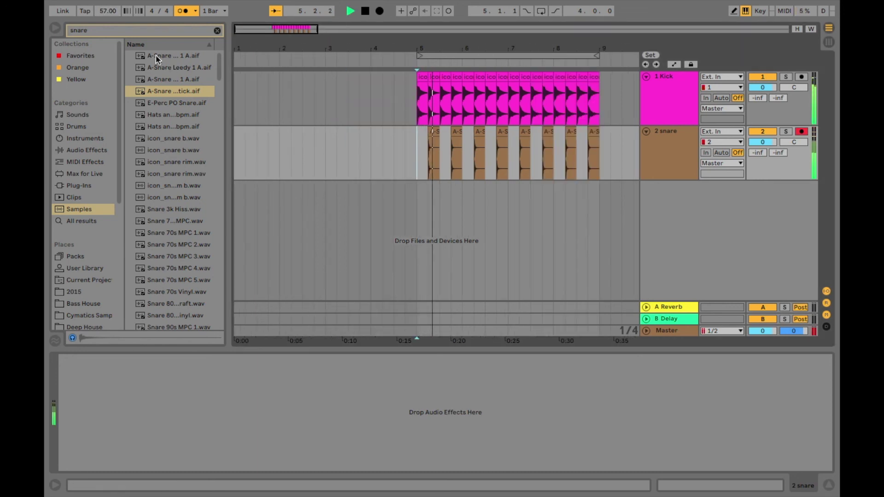
pyautogui.press('space')
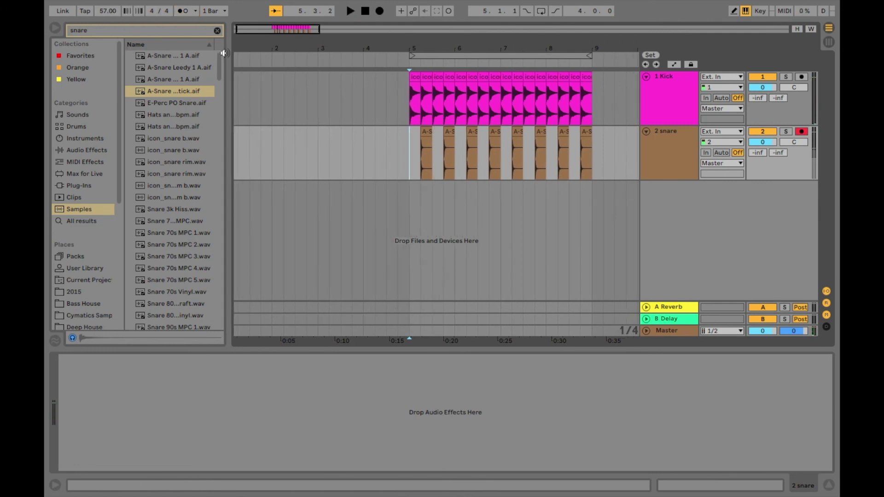
pyautogui.moveTo(108, 10); pyautogui.dragTo(107, 8)
pyautogui.press('space')
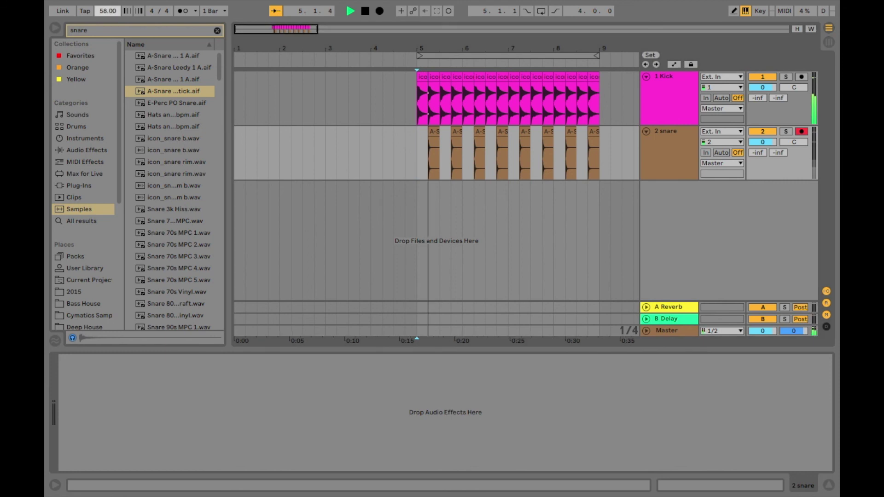
pyautogui.press('space')
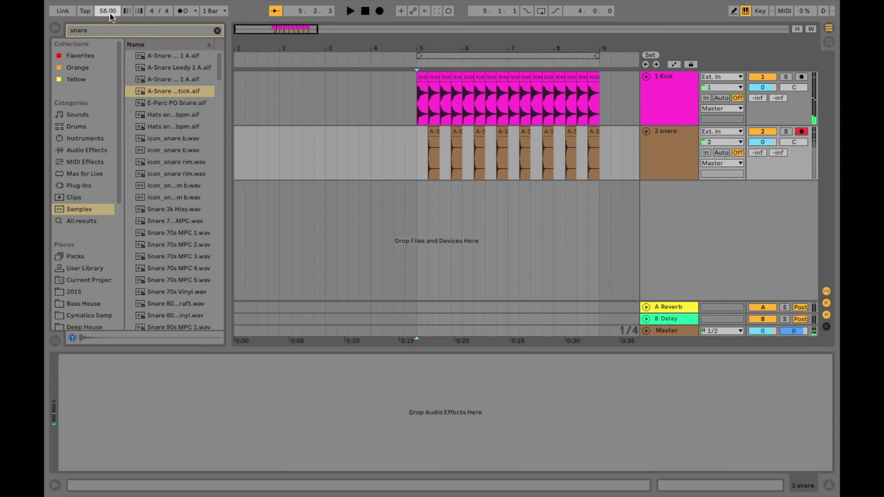
# Set the tempo to 78 BPM and play the beat from 5.1.1 while gradually raising the tempo to 209 BPM.
pyautogui.write('87')
pyautogui.press('Return')
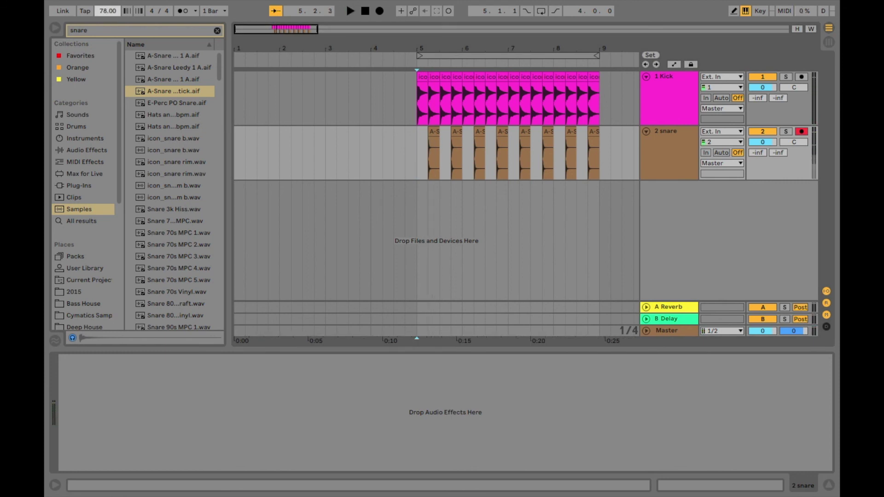
pyautogui.press('space')
pyautogui.press('Up')
pyautogui.press('Up')
pyautogui.press('Up')
pyautogui.press('Up')
pyautogui.press('Up')
pyautogui.press('Up')
pyautogui.press('Up')
pyautogui.press('Up')
pyautogui.press('Up')
pyautogui.press('Up')
pyautogui.press('Up')
pyautogui.press('Up')
pyautogui.press('Up')
pyautogui.press('Up')
pyautogui.press('Up')
pyautogui.press('Up')
pyautogui.press('Up')
pyautogui.press('Up')
pyautogui.press('Up')
pyautogui.press('Up')
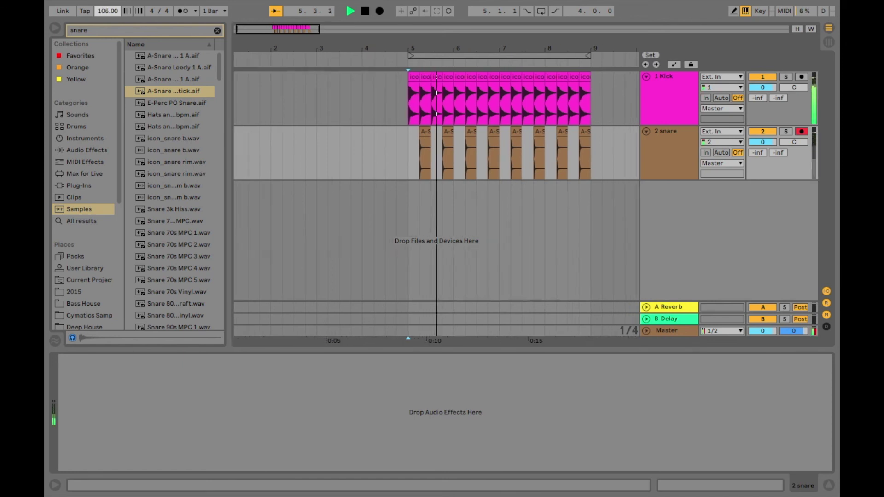
pyautogui.press('Up')
pyautogui.press('Up')
pyautogui.press('Up')
pyautogui.press('Up')
pyautogui.press('Up')
pyautogui.press('Up')
pyautogui.press('Up')
pyautogui.press('Up')
pyautogui.press('Up')
pyautogui.press('Up')
pyautogui.press('Up')
pyautogui.press('Up')
pyautogui.press('Up')
pyautogui.press('Up')
pyautogui.press('Up')
pyautogui.press('Up')
pyautogui.press('Up')
pyautogui.press('Up')
pyautogui.press('Up')
pyautogui.press('Up')
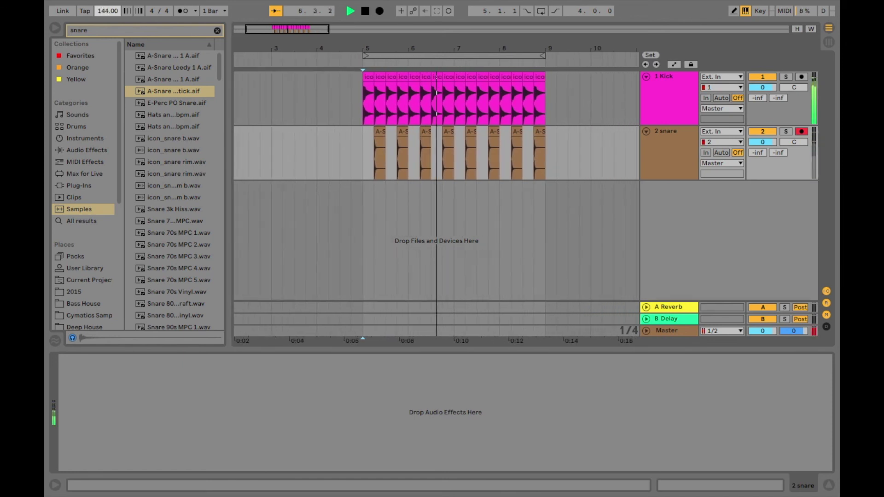
pyautogui.press('space')
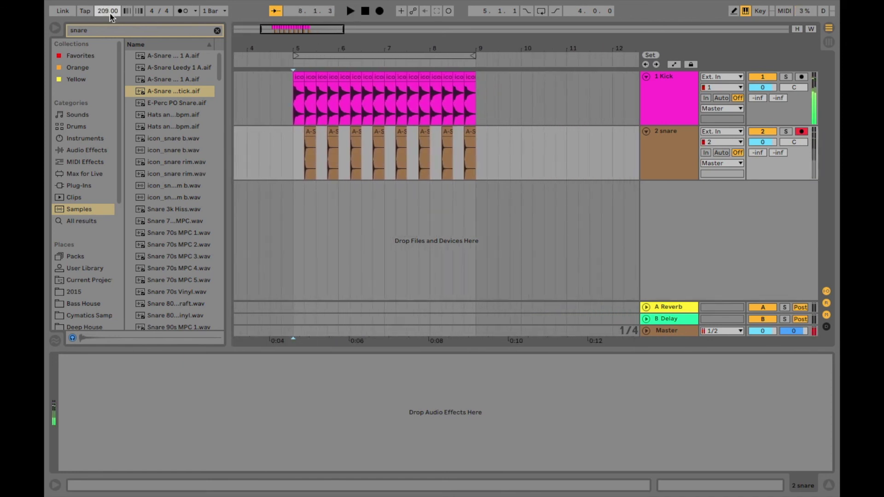
# Bring the tempo back down to 120 BPM and place the insert marker at 5.1.1 on the snare track.
pyautogui.press('Down')
pyautogui.press('Down')
pyautogui.press('Down')
pyautogui.press('Down')
pyautogui.press('Down')
pyautogui.press('Down')
pyautogui.press('Down')
pyautogui.press('Down')
pyautogui.press('Down')
pyautogui.press('Down')
pyautogui.press('Down')
pyautogui.press('Down')
pyautogui.press('Down')
pyautogui.press('Down')
pyautogui.press('Down')
pyautogui.press('Down')
pyautogui.press('Down')
pyautogui.press('Down')
pyautogui.press('Down')
pyautogui.press('Down')
pyautogui.press('Down')
pyautogui.press('Down')
pyautogui.press('Down')
pyautogui.press('Down')
pyautogui.press('Down')
pyautogui.press('Down')
pyautogui.press('Down')
pyautogui.press('Down')
pyautogui.press('Down')
pyautogui.press('Down')
pyautogui.press('Down')
pyautogui.press('Down')
pyautogui.press('Down')
pyautogui.press('Down')
pyautogui.press('Down')
pyautogui.press('Down')
pyautogui.press('Down')
pyautogui.press('Down')
pyautogui.press('Down')
pyautogui.press('Down')
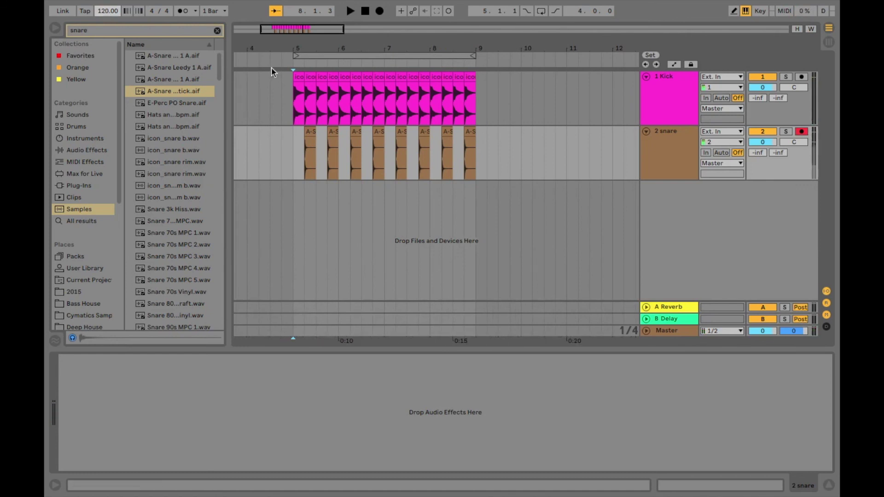
pyautogui.click(295, 176)
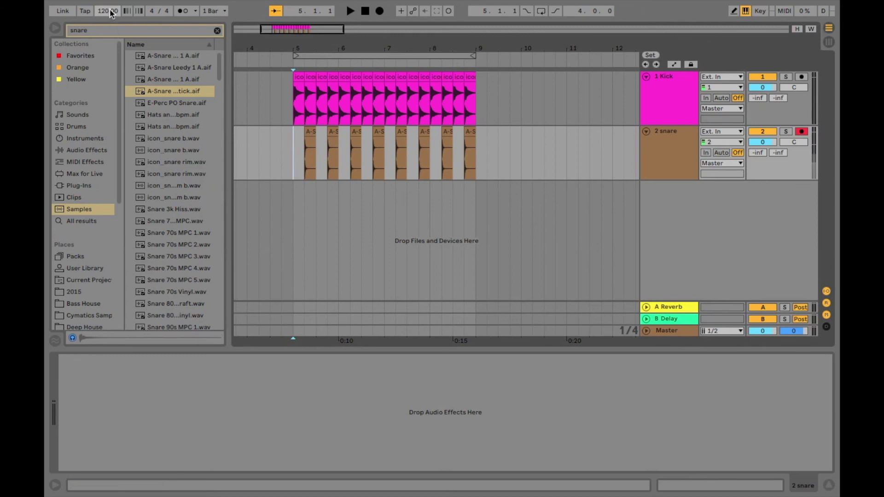
# Raise the tempo to 165 BPM and select the snare track from 5.1.1 to 8.4.1.
pyautogui.hscroll(-3, 416, 262)
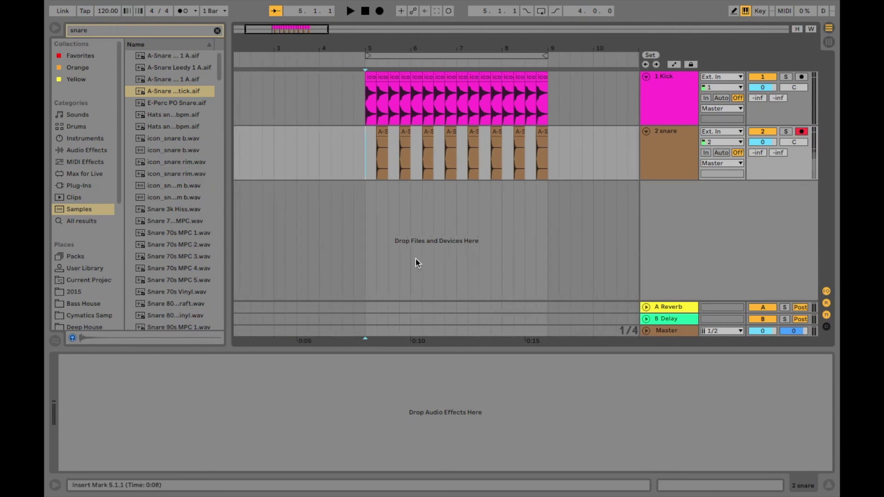
pyautogui.hscroll(-1, 415, 261)
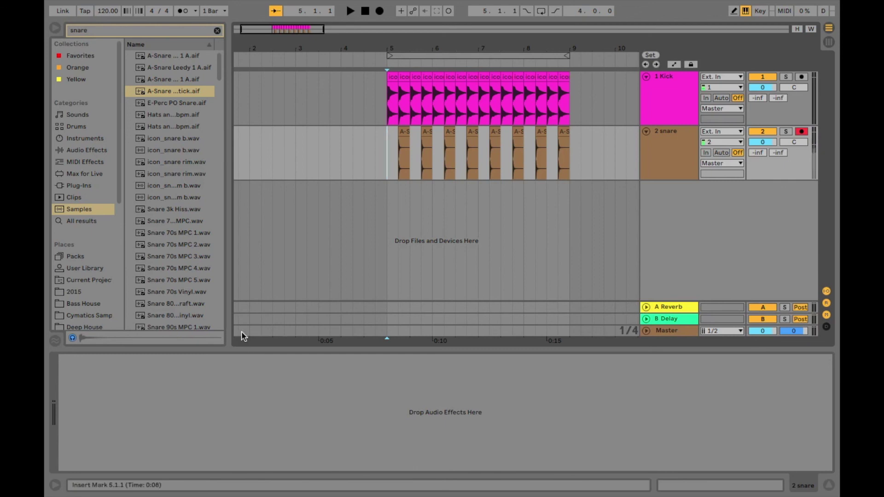
pyautogui.hscroll(-1, 241, 335)
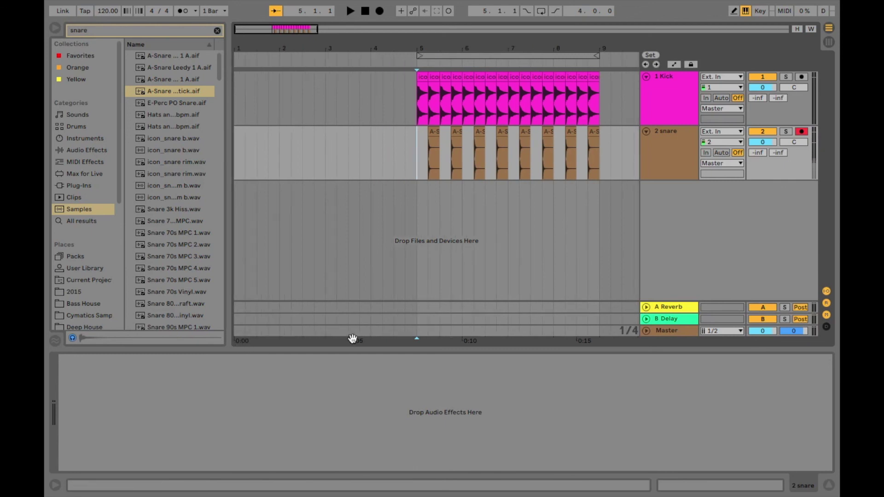
pyautogui.hscroll(6, 484, 340)
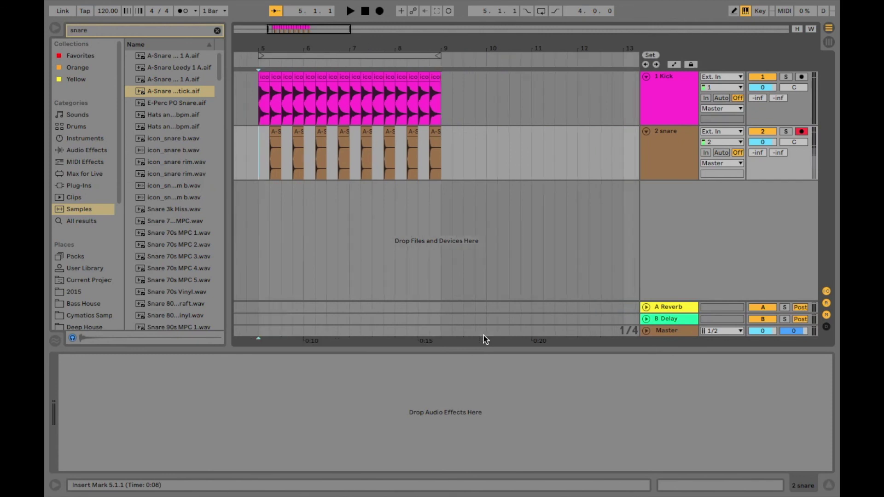
pyautogui.hscroll(-5, 393, 272)
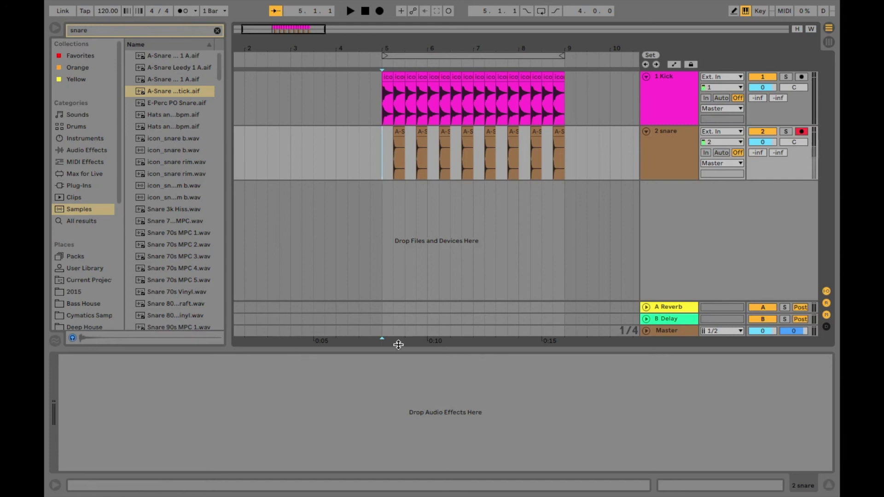
pyautogui.click(108, 11)
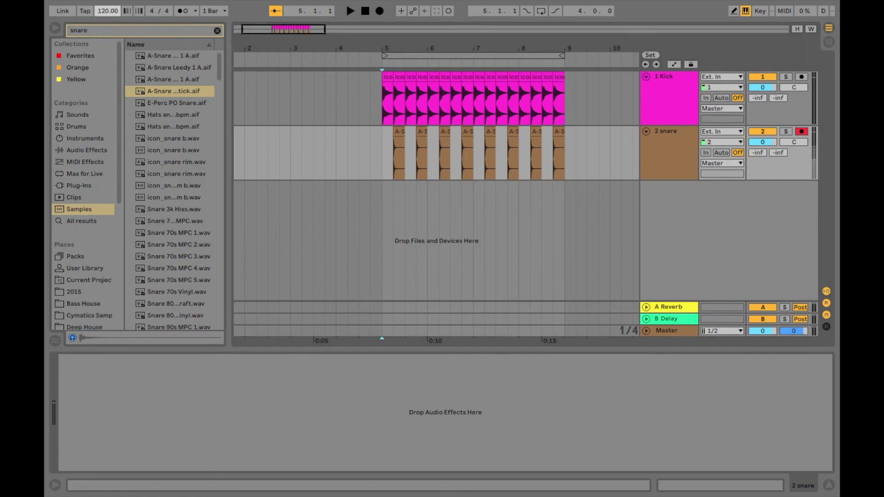
pyautogui.moveTo(108, 11); pyautogui.dragTo(107, 0)
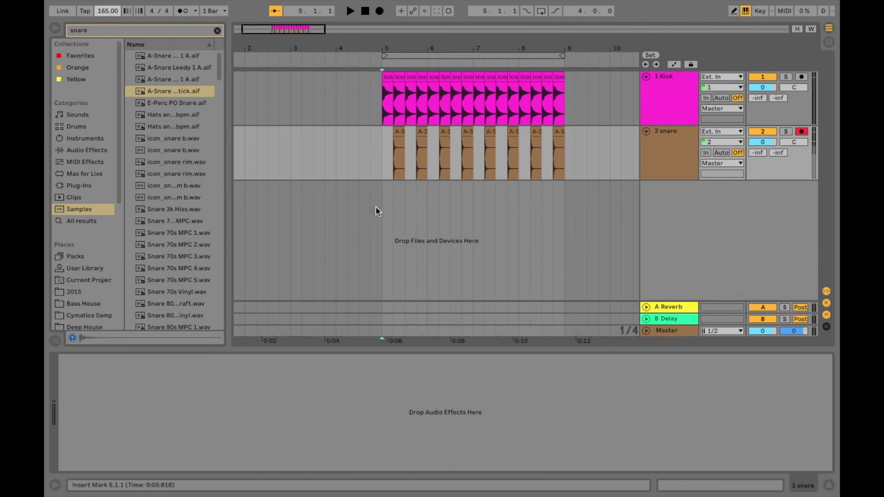
pyautogui.moveTo(382, 164); pyautogui.dragTo(555, 159)
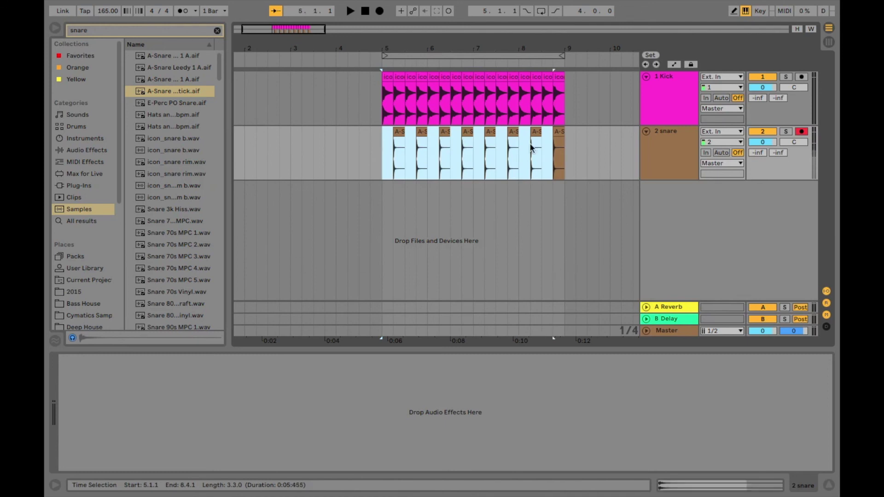
# Lower the tempo to 38 BPM and clear the snare selection, leaving the insert marker at 5.1.1.
pyautogui.moveTo(108, 10); pyautogui.dragTo(108, 71)
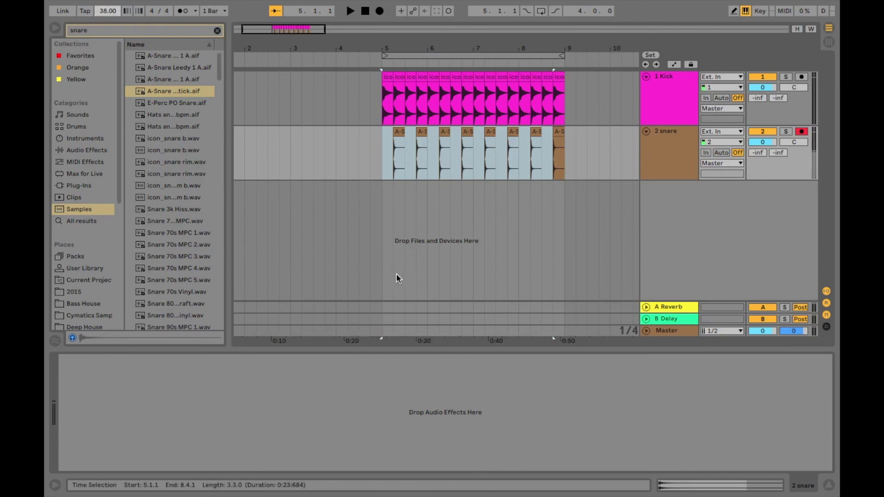
pyautogui.click(377, 206)
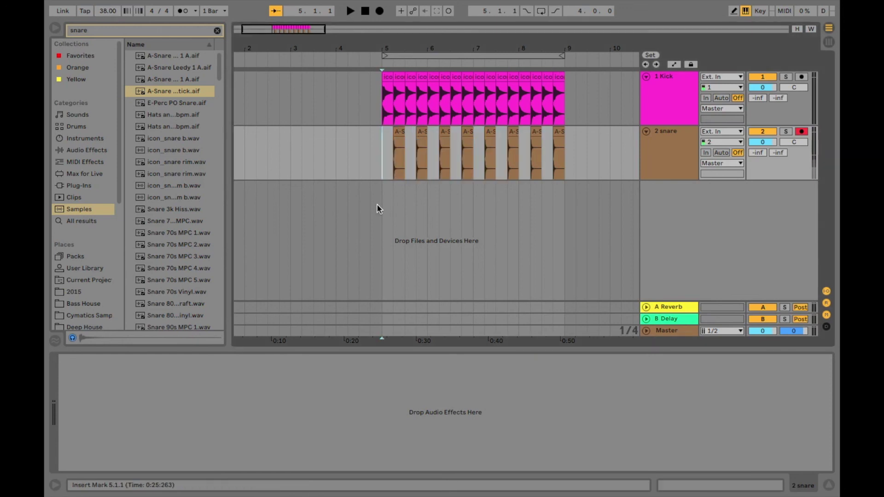